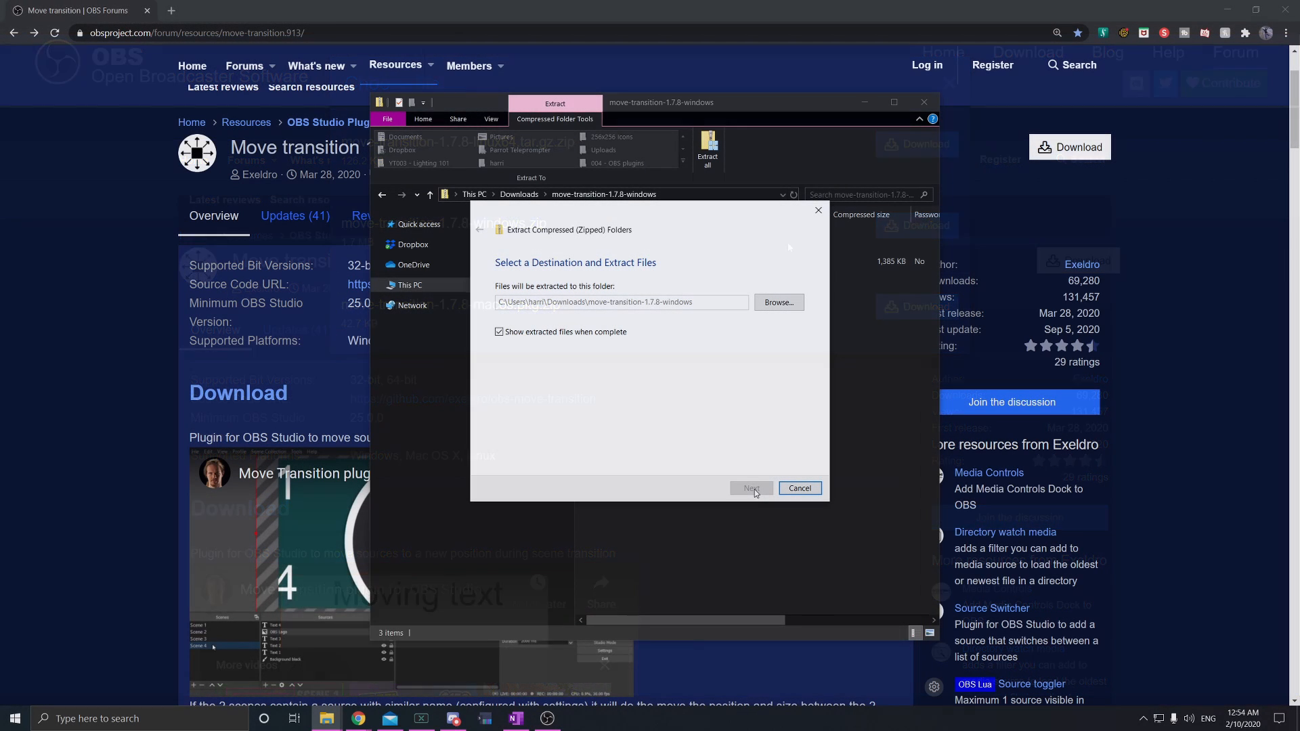
- Extract the move-transition-1.7.8-windows archive and run move-transition-installer despite the SmartScreen block
left_click(754, 489)
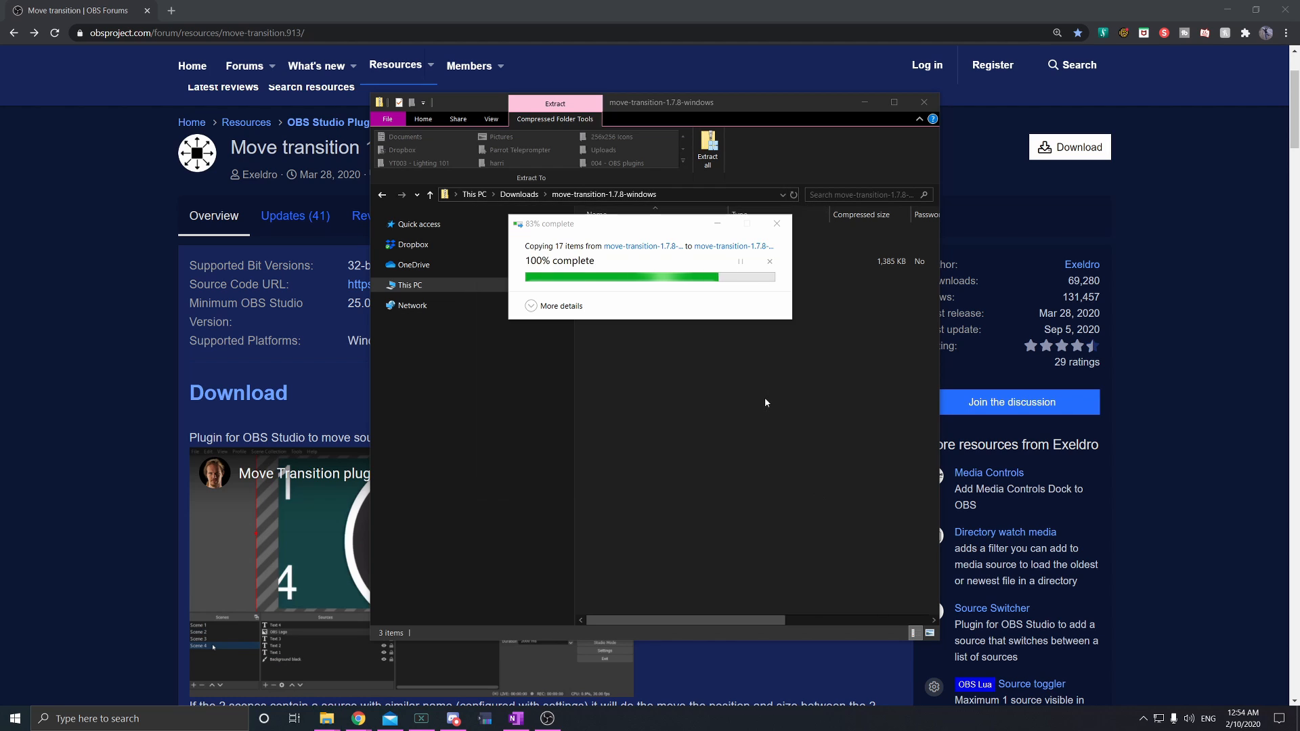
left_click(711, 275)
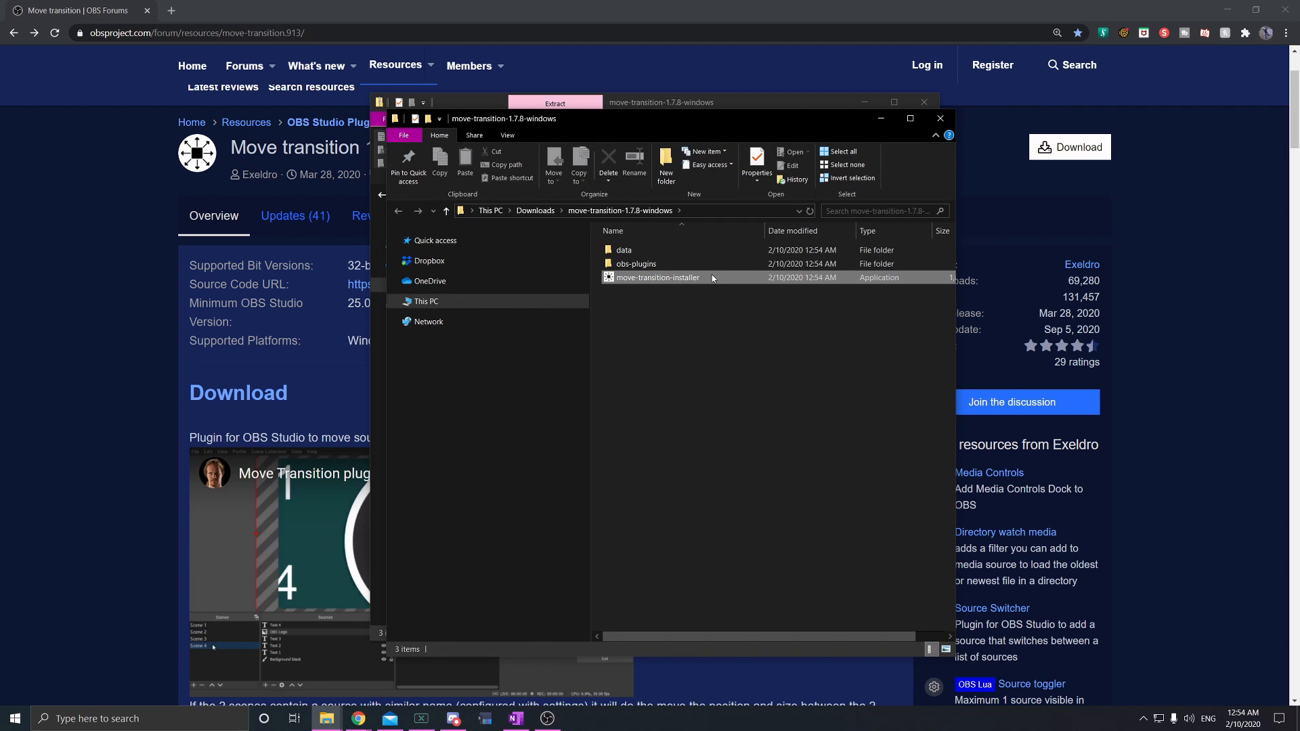
double_click(712, 277)
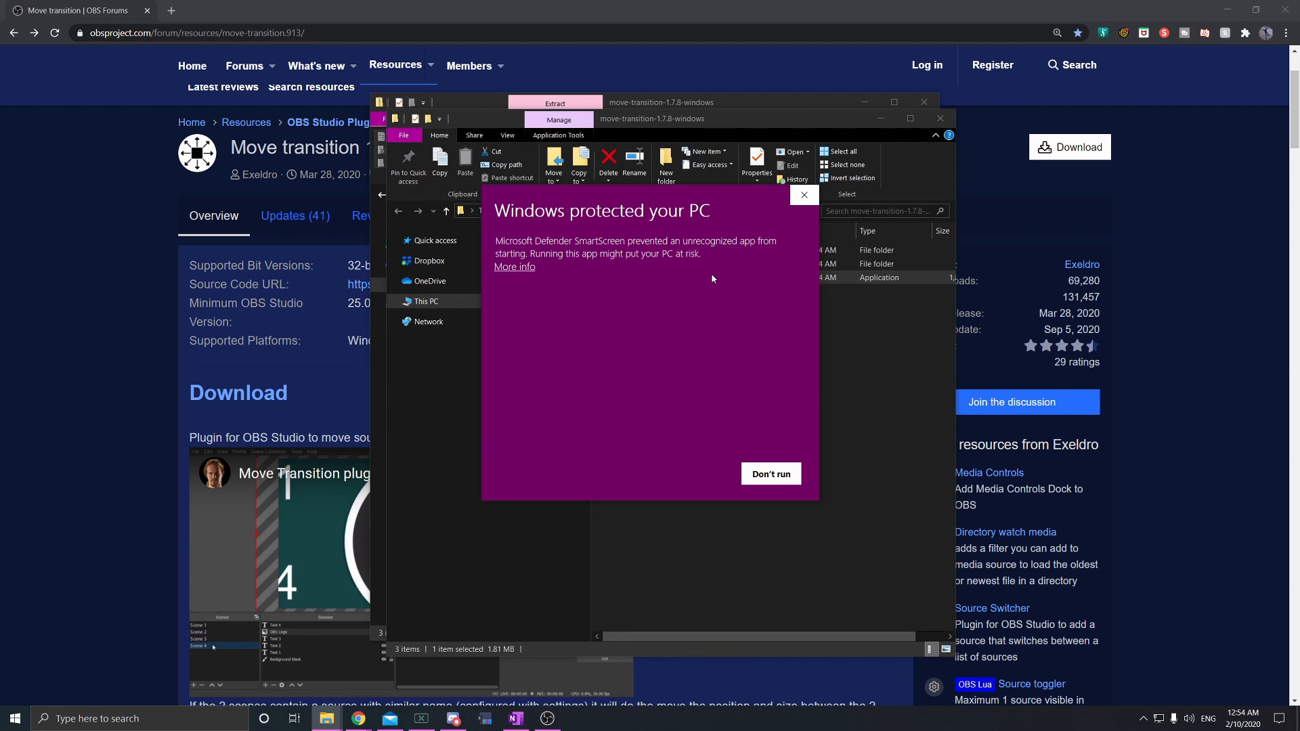
left_click(520, 268)
left_click(692, 474)
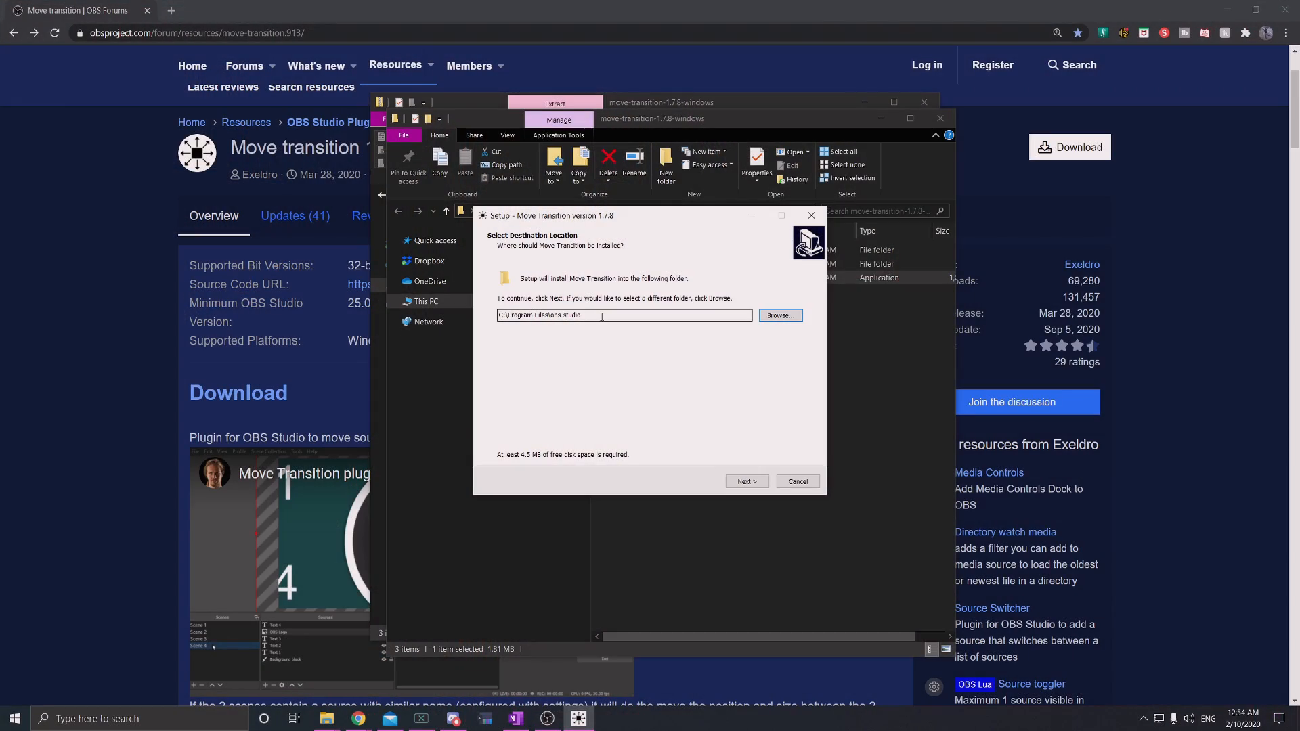
- Install the plugin into the existing C:\Program Files\obs-studio folder, keeping Move Transition as the Start Menu folder
left_click(740, 483)
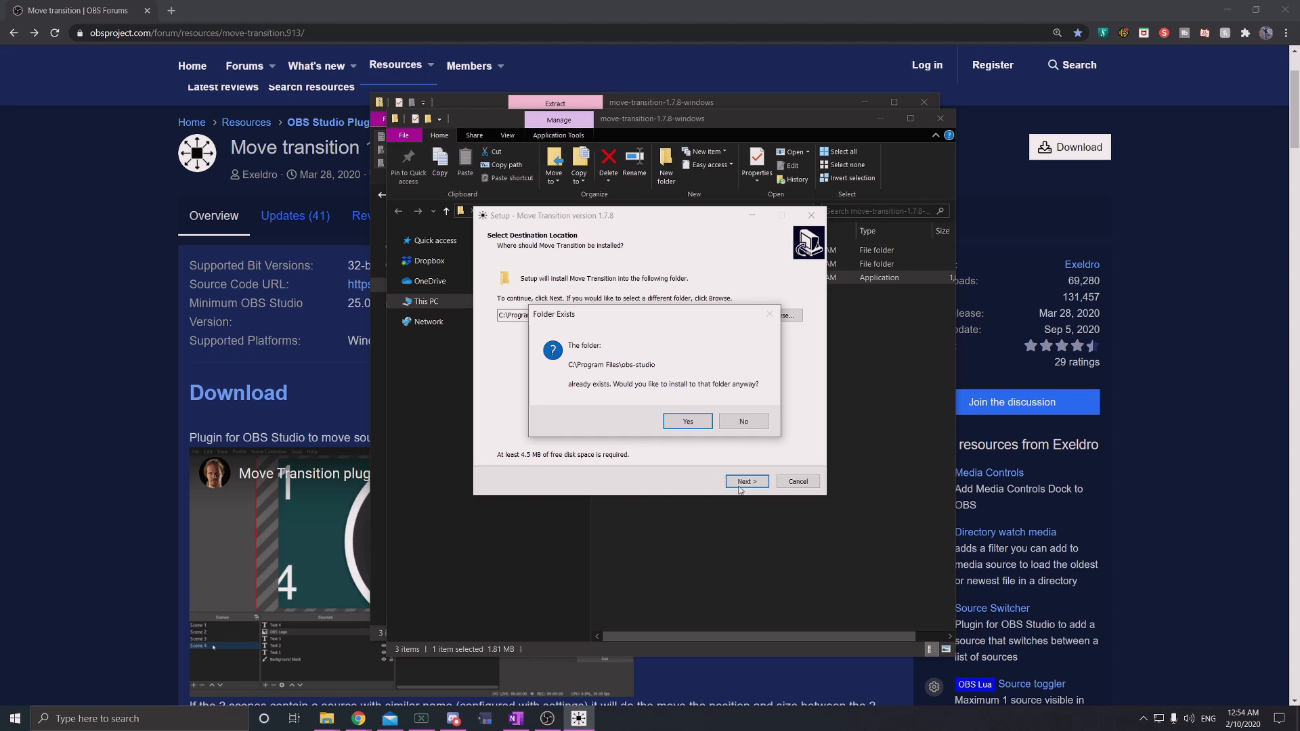
left_click(688, 421)
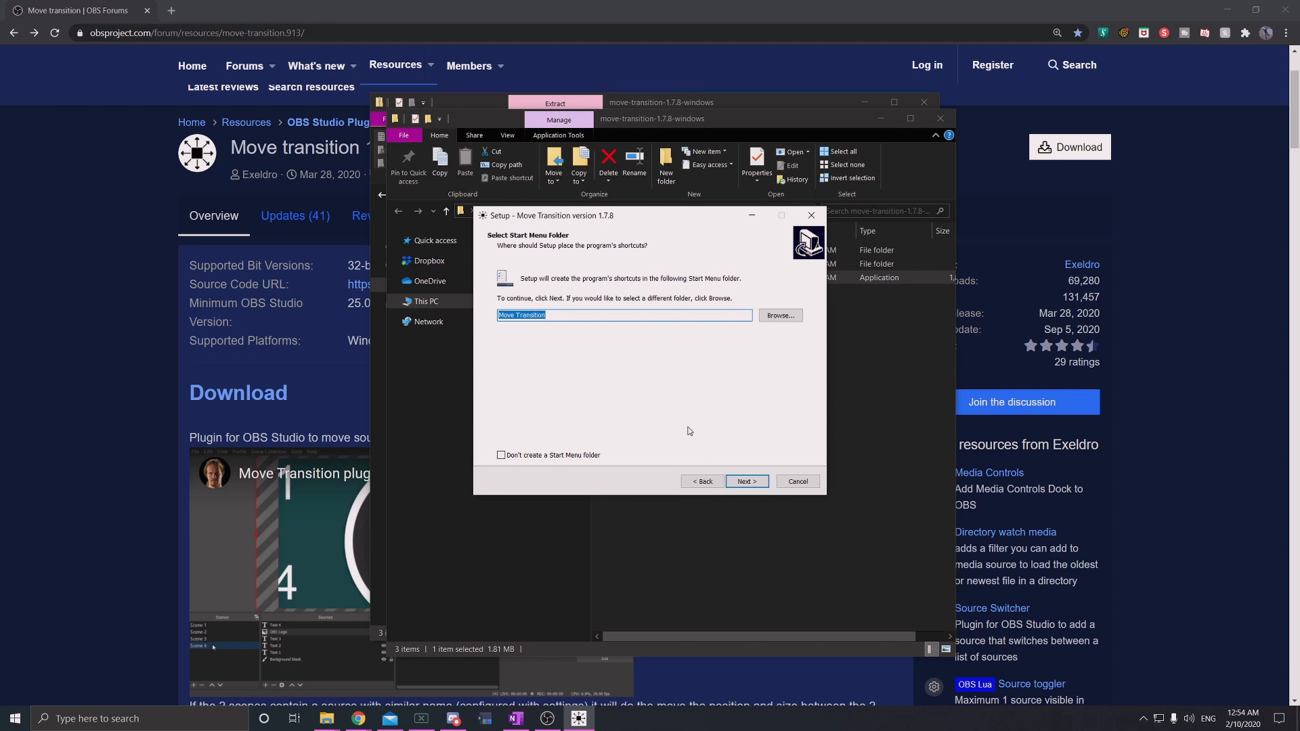
left_click(755, 481)
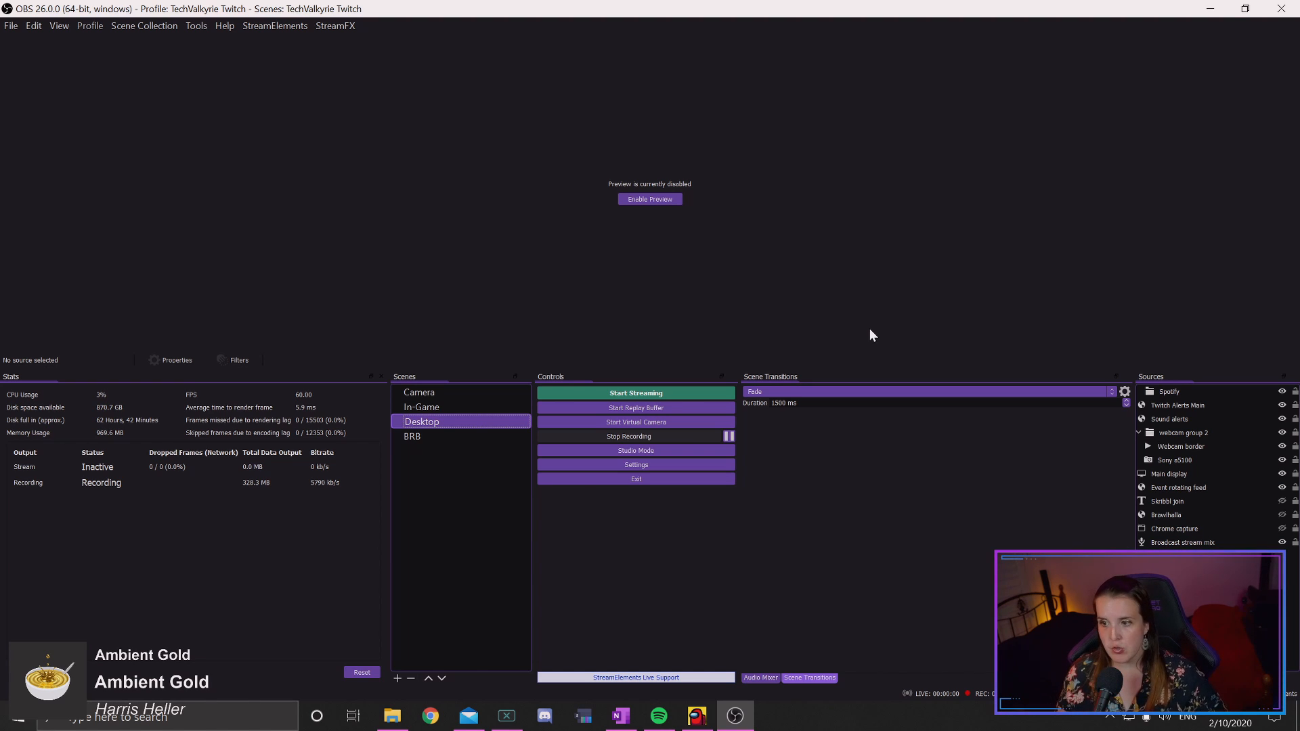
- Switch to OBS and add a Move scene transition named Move 1
left_click(877, 392)
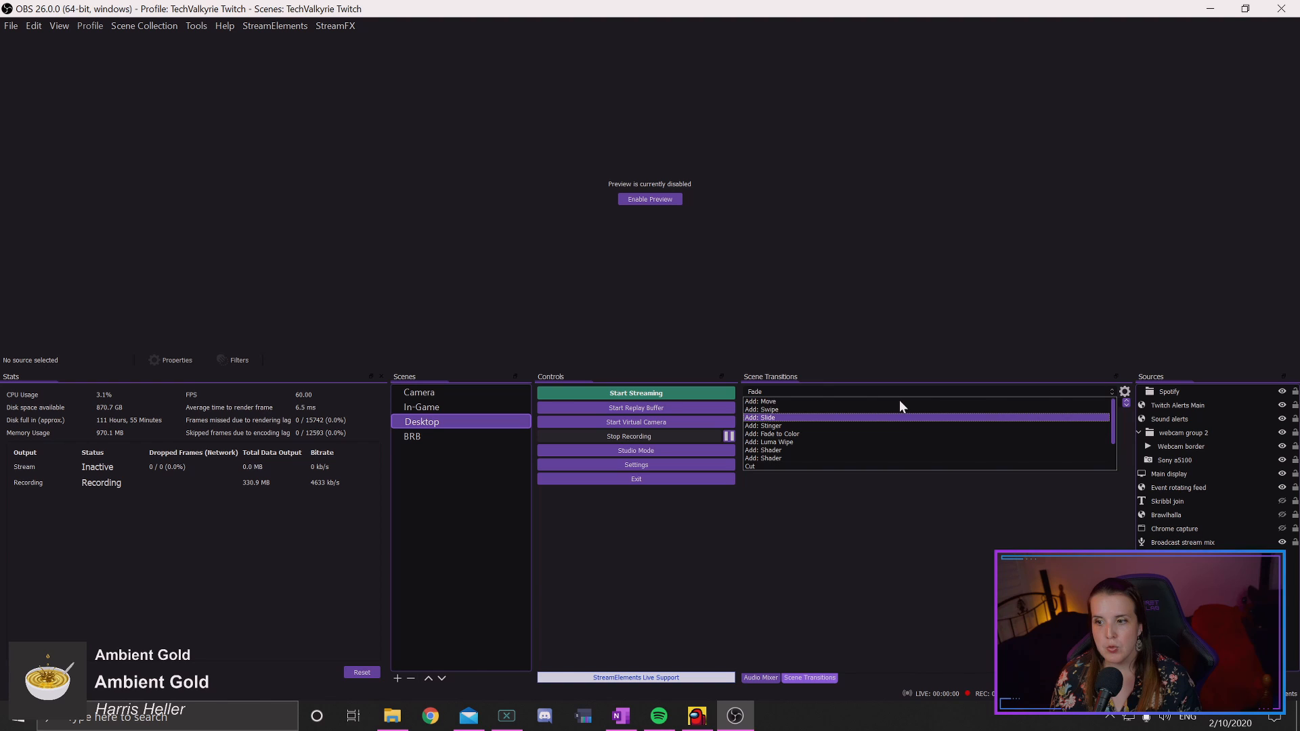
left_click(835, 402)
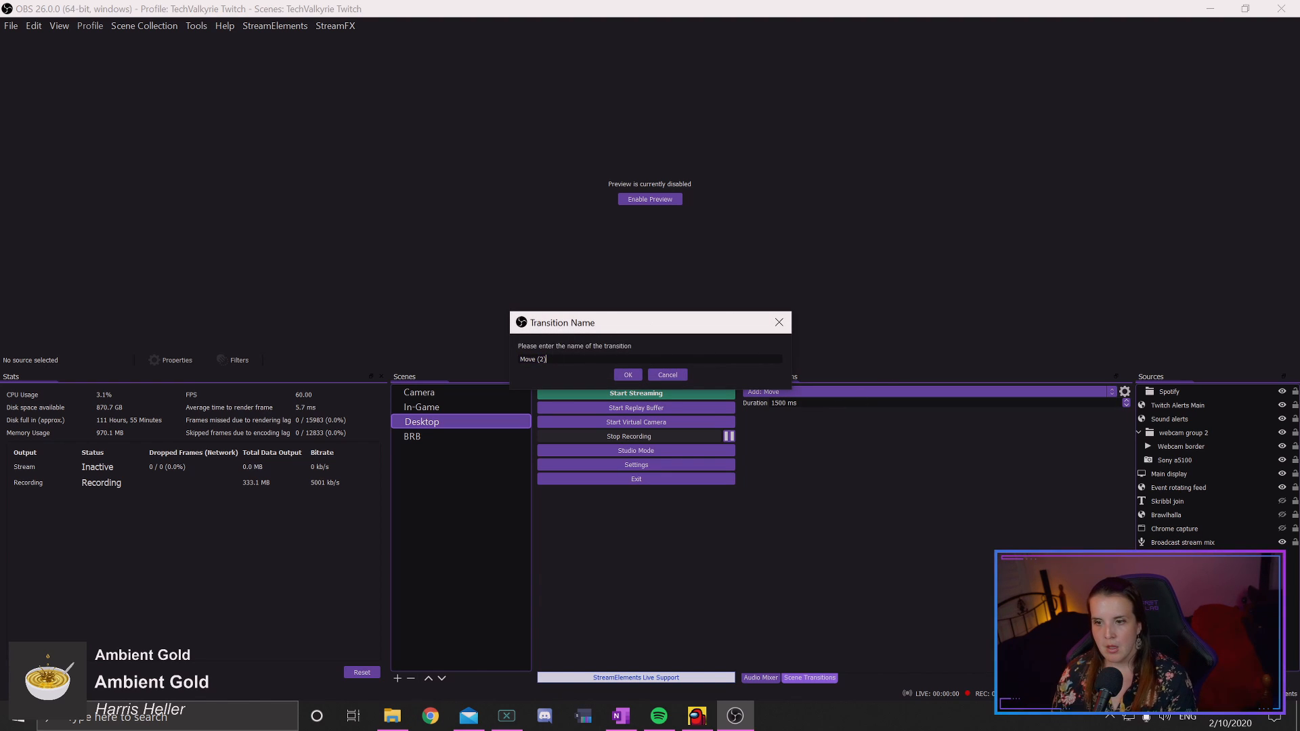
key("BackSpace")
key("BackSpace")
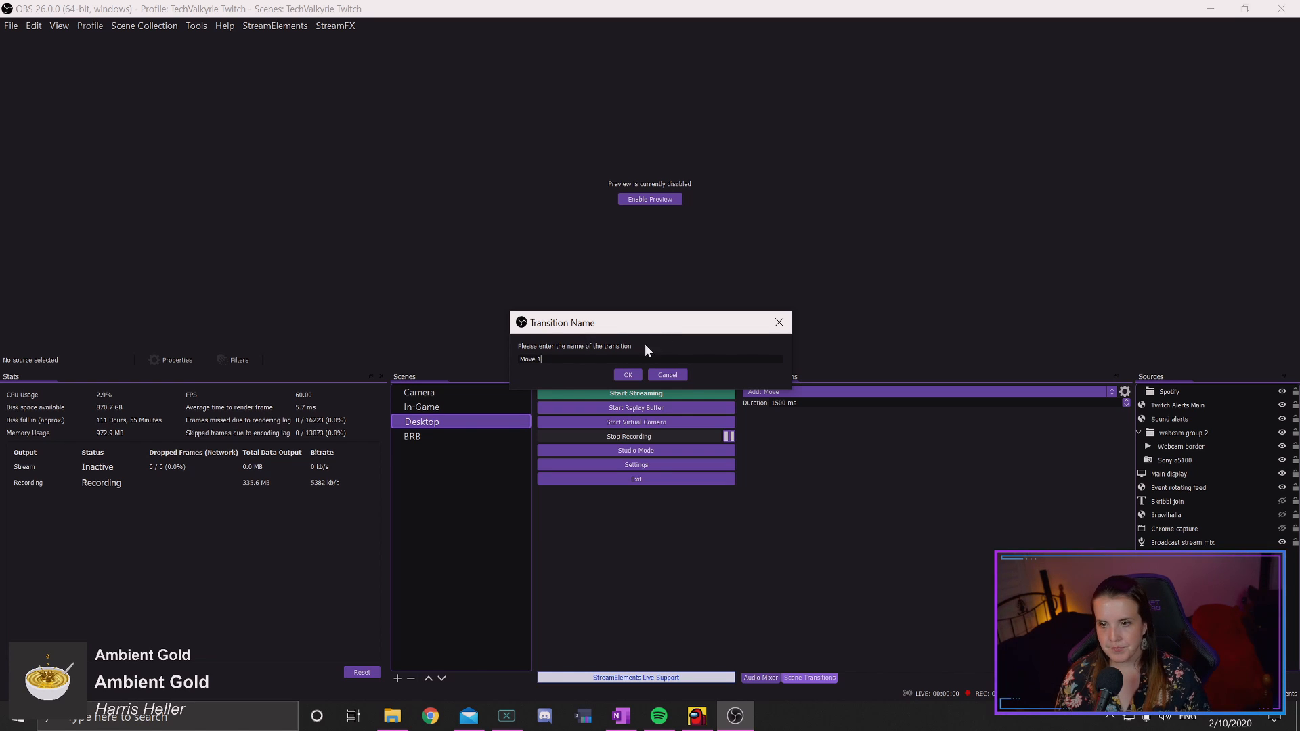
left_click(624, 376)
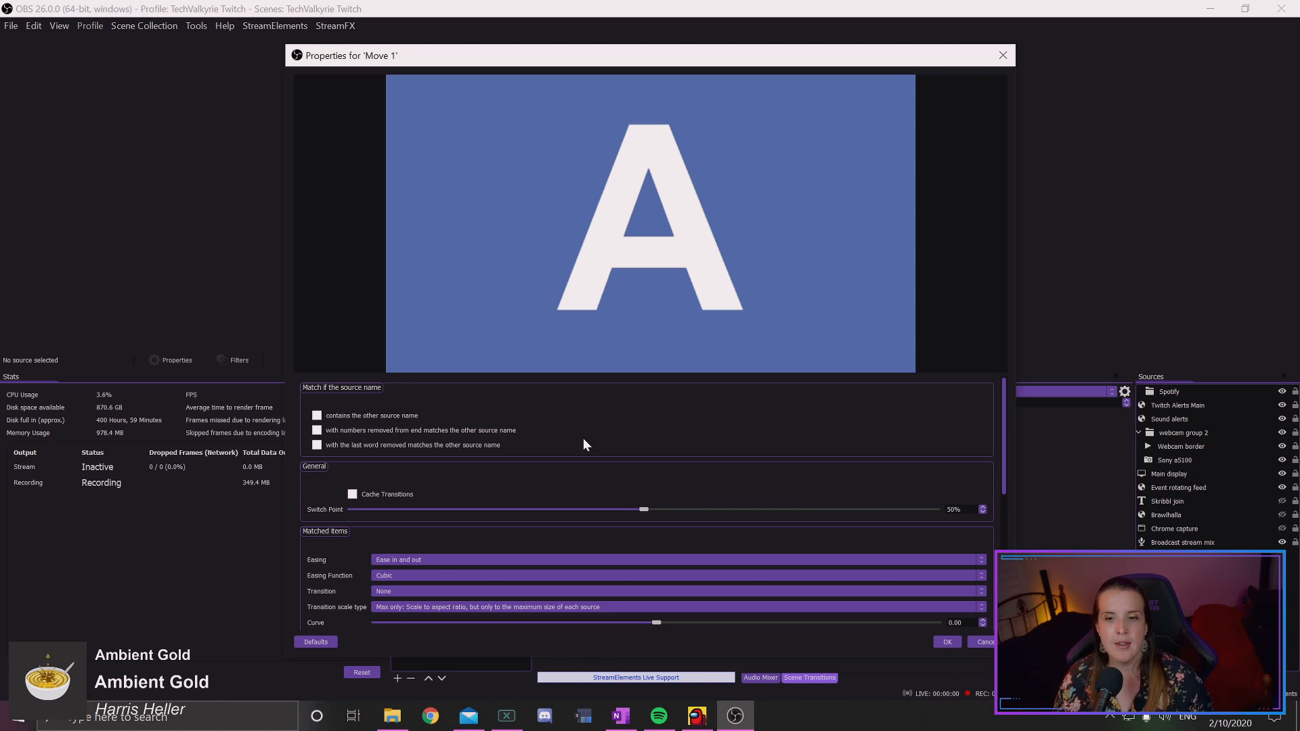
- Match sources whose name contains the other source name, and shrink the preview area to make room for the Move 1 settings
left_click(316, 416)
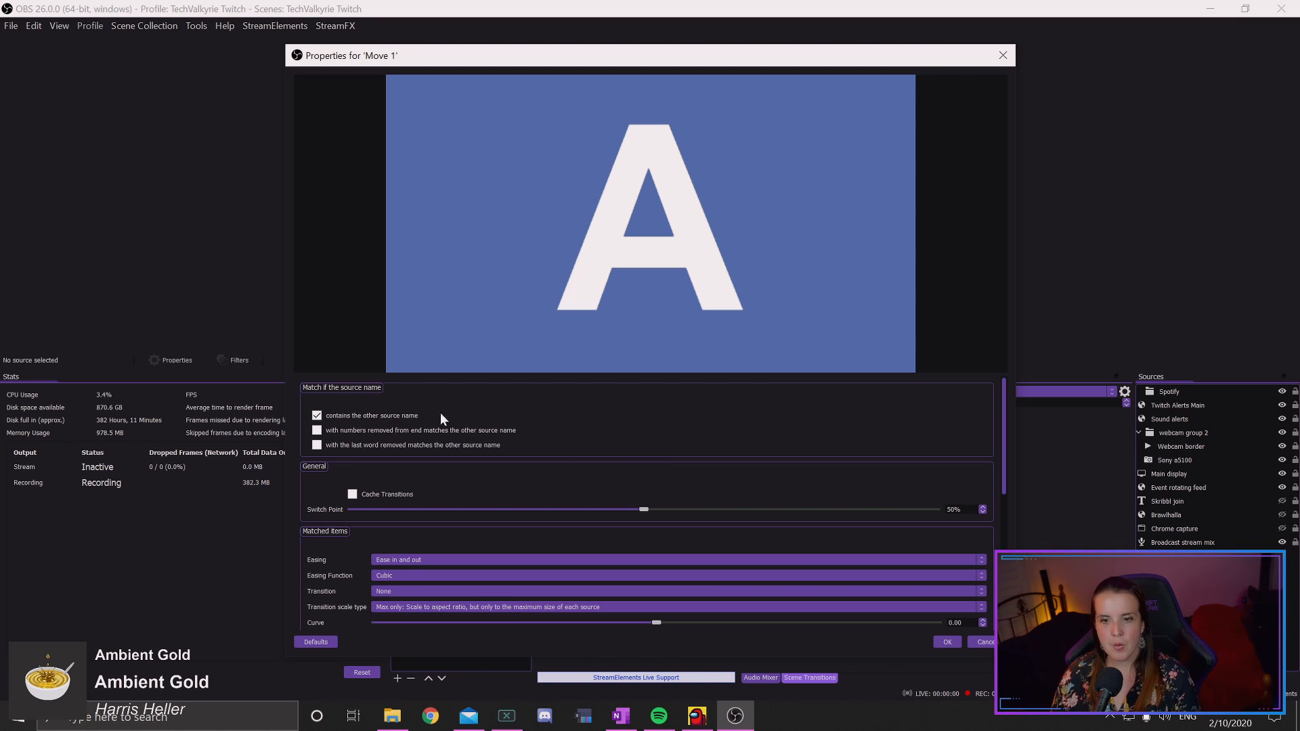
scroll(596, 477, "down", 1)
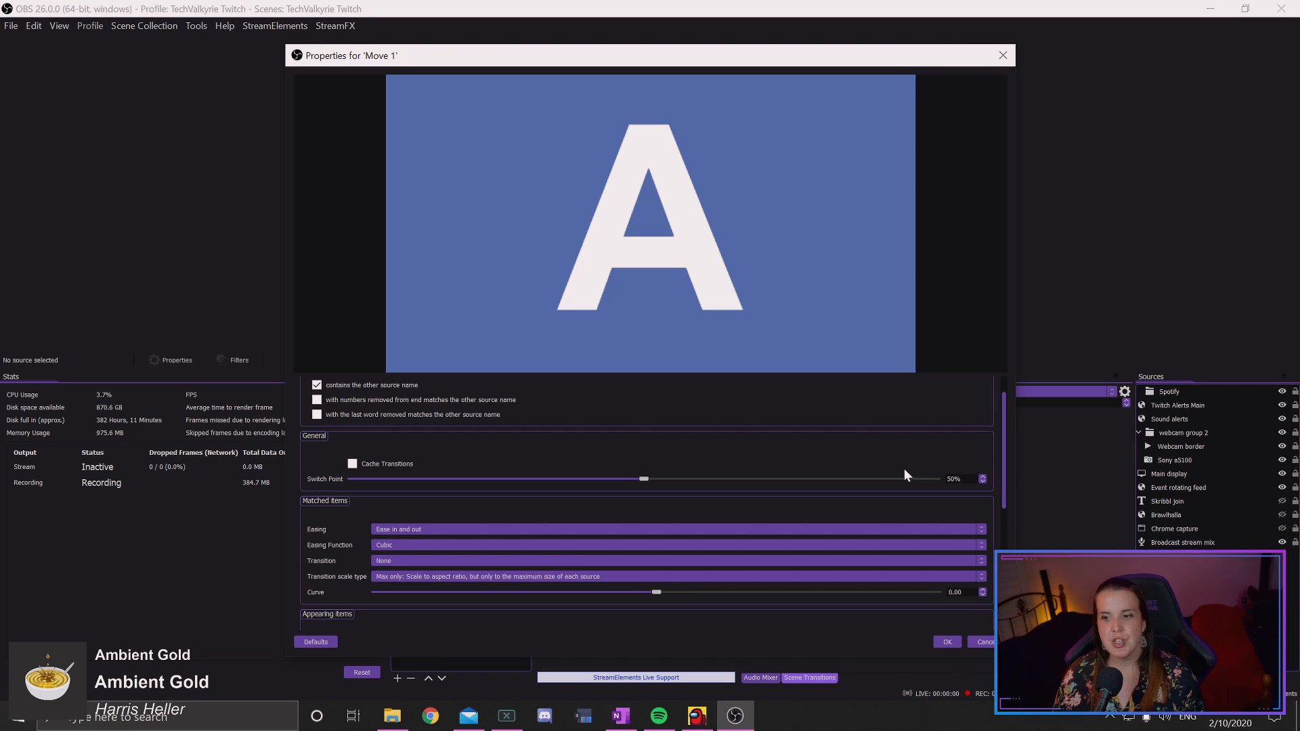
scroll(812, 513, "down", 2)
scroll(788, 544, "down", 1)
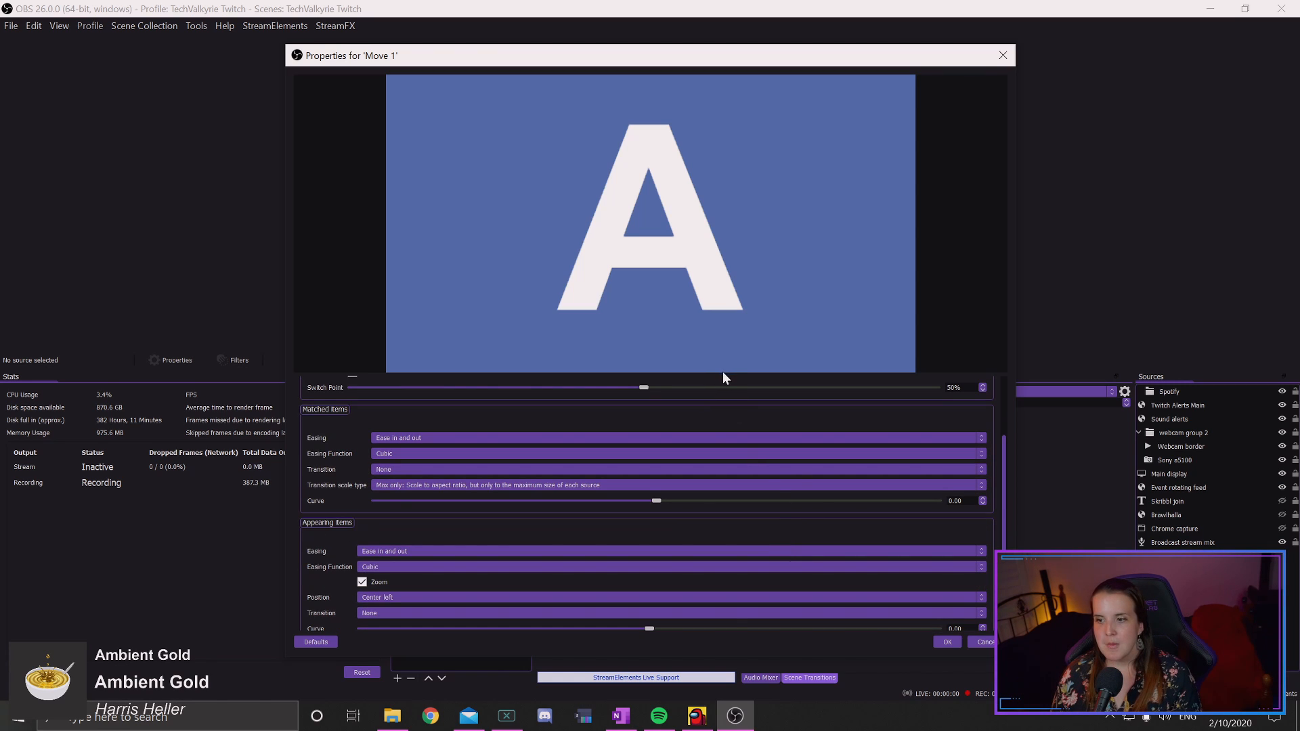
left_click_drag(722, 374, 688, 228)
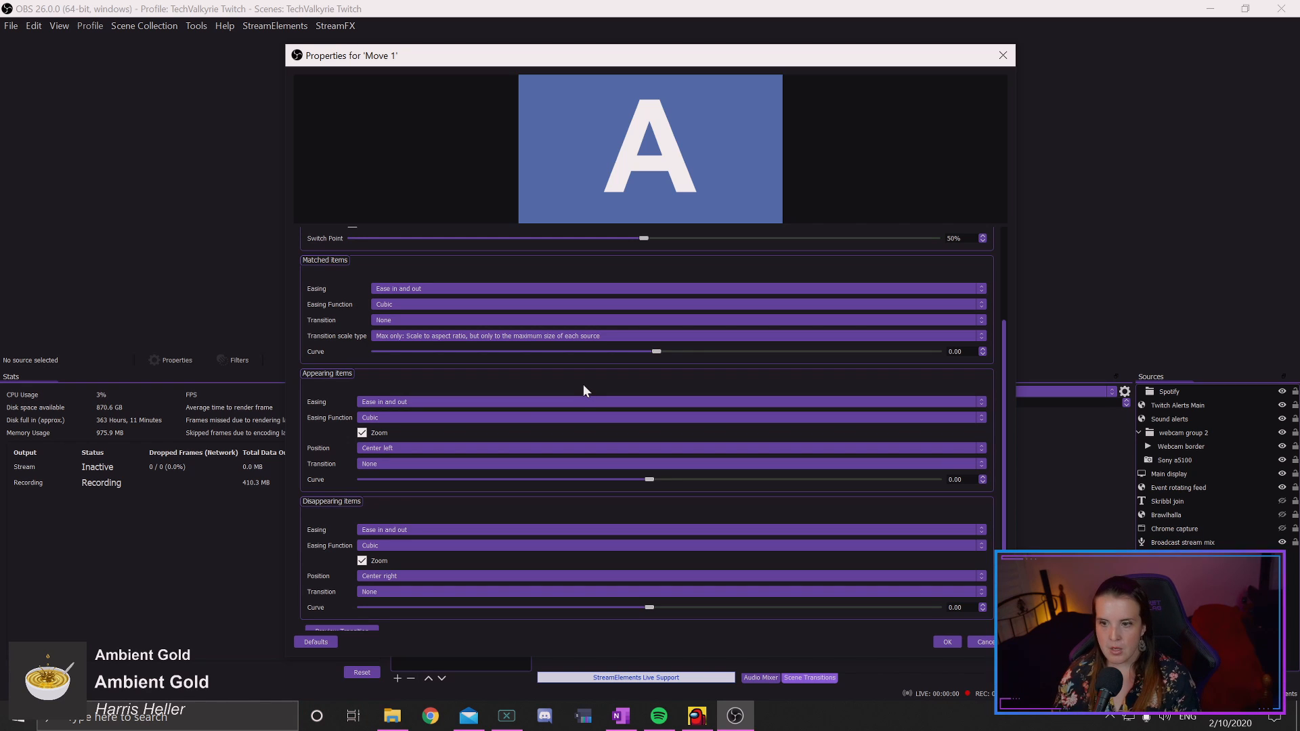
- Set the appearing items' easing to Ease in with the Bounce easing function
left_click(591, 399)
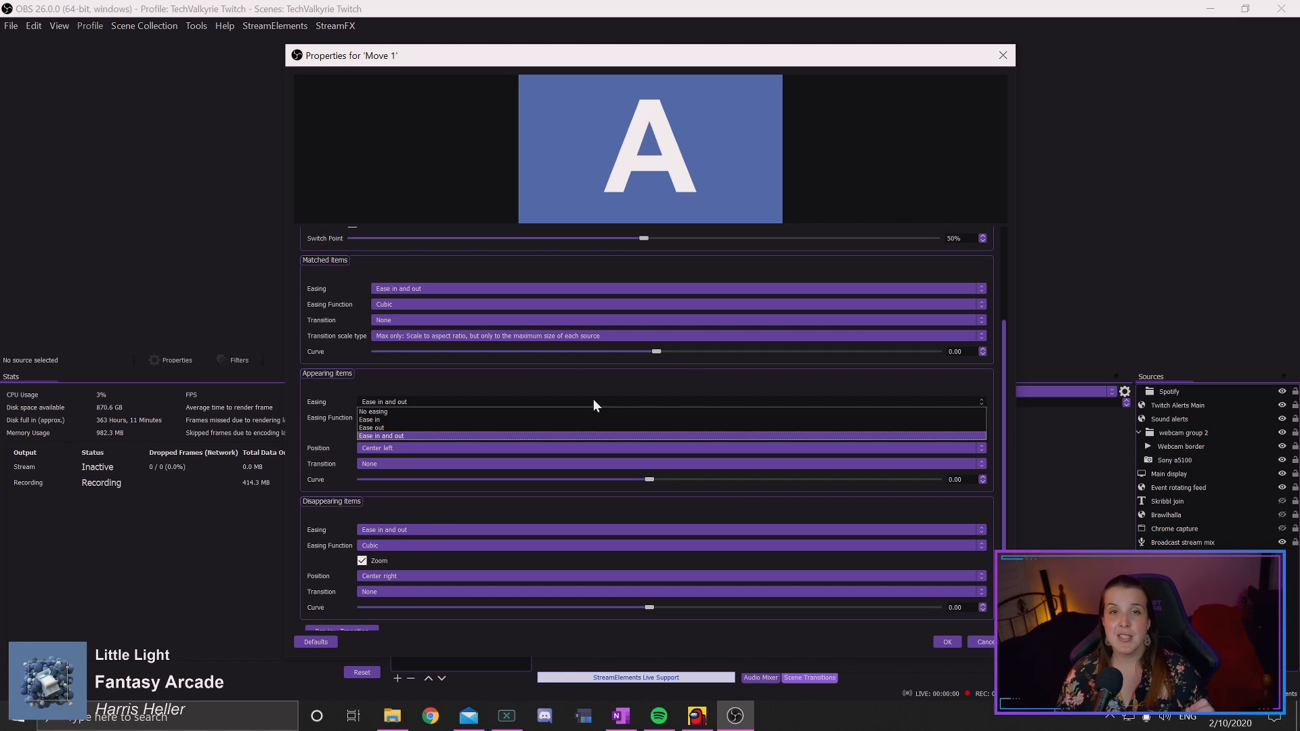
left_click(473, 419)
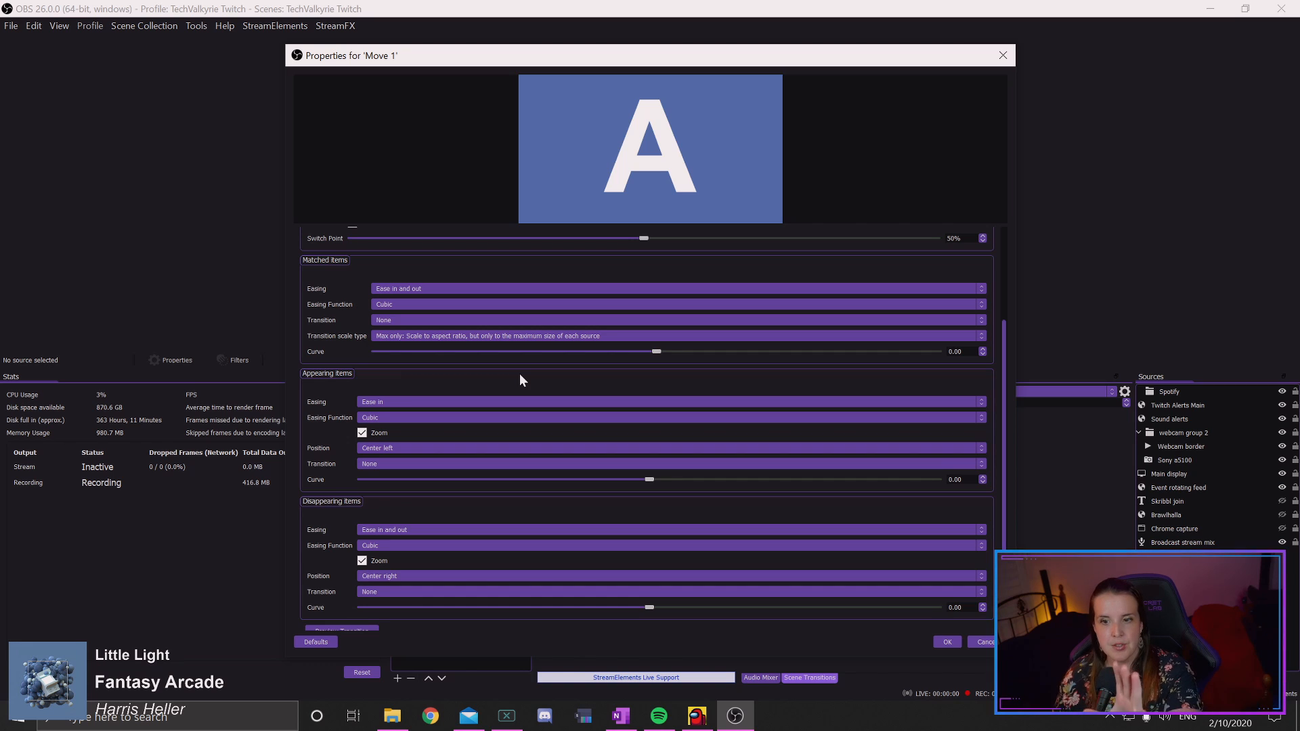
left_click(398, 418)
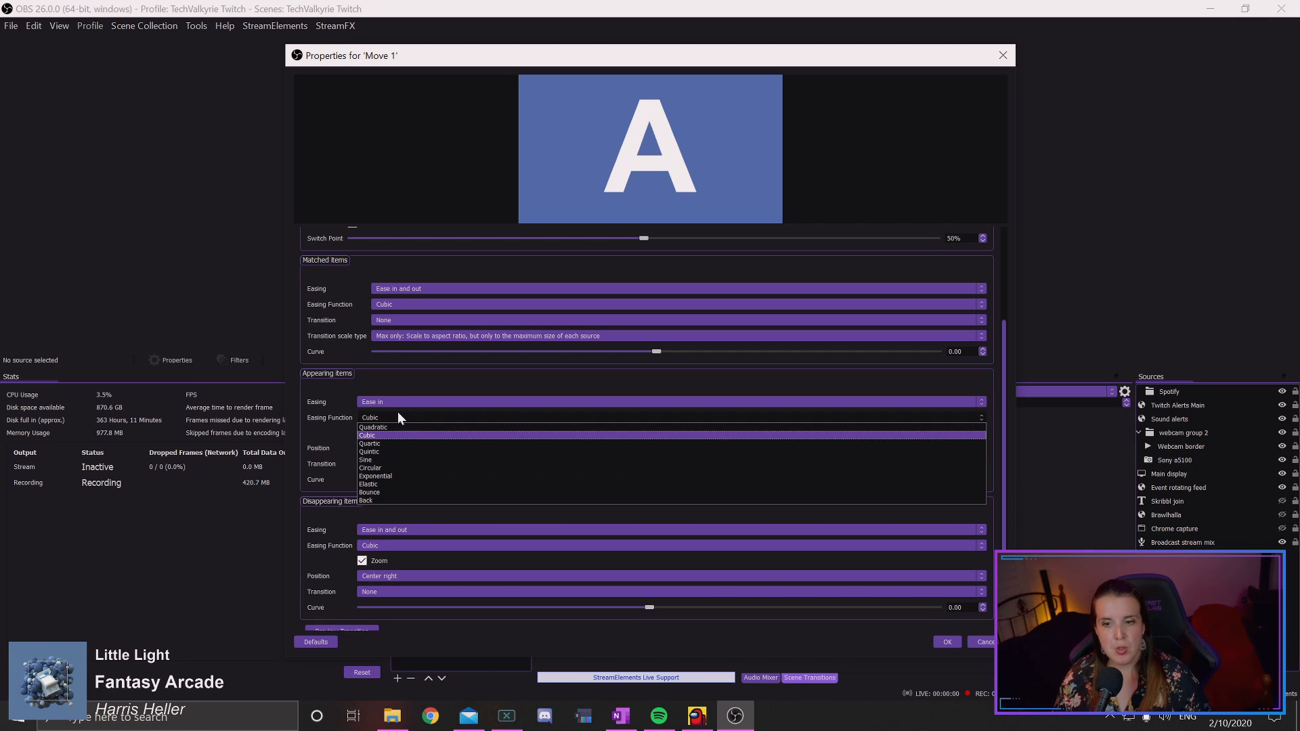
left_click(400, 492)
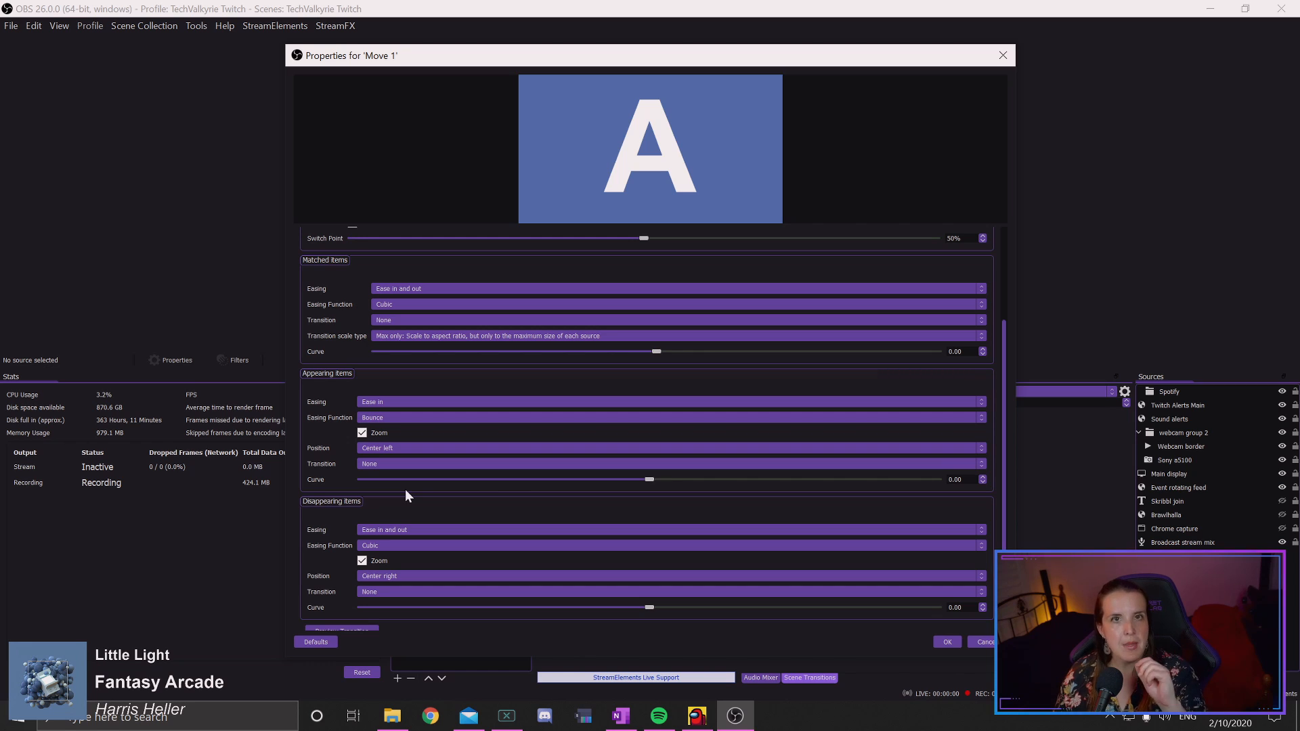
- Preview the Move 1 transition several times to judge the bounce of the appearing items
scroll(410, 497, "down", 1)
left_click(319, 619)
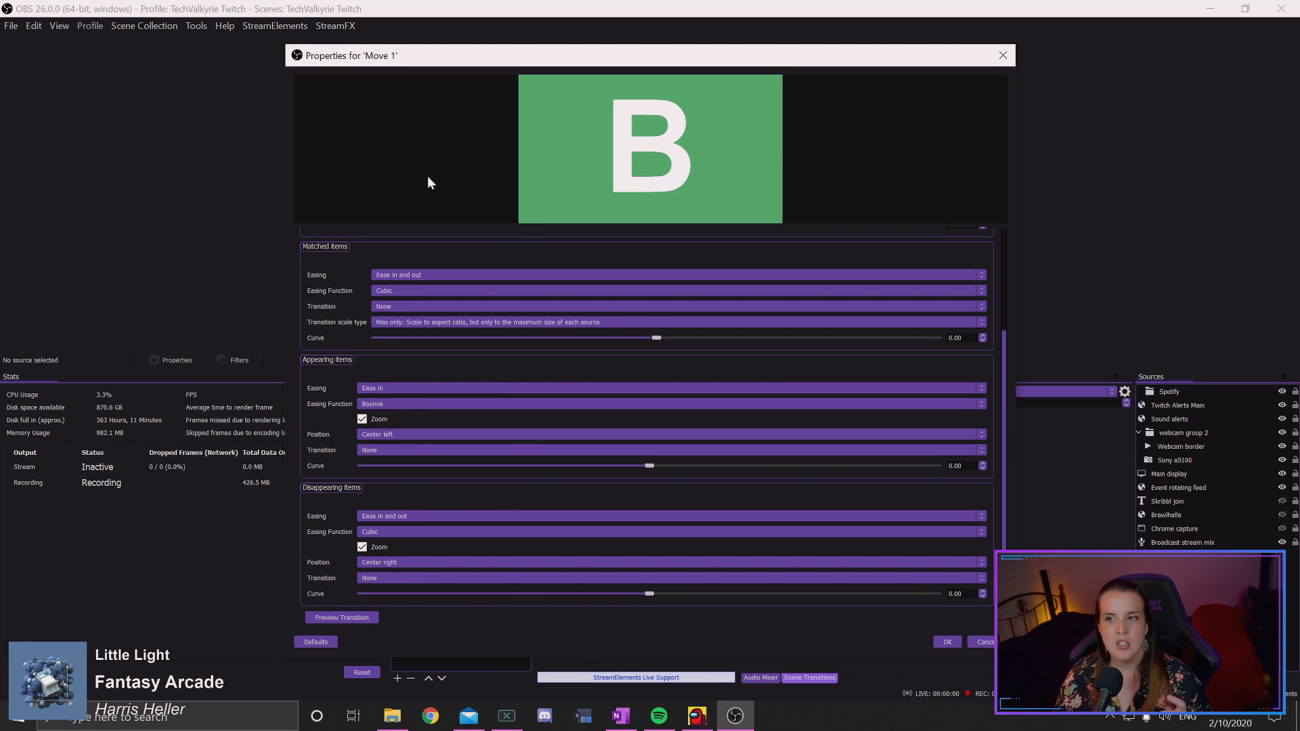
left_click(330, 617)
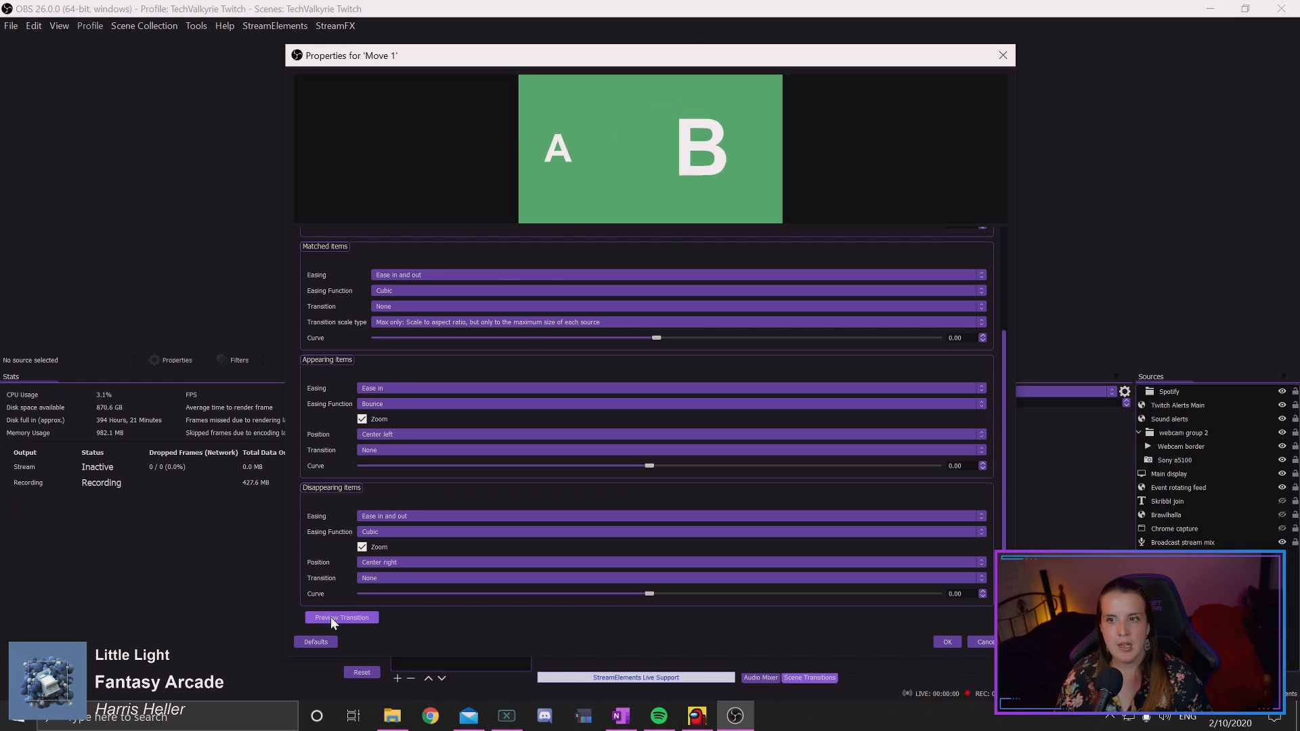
left_click(332, 620)
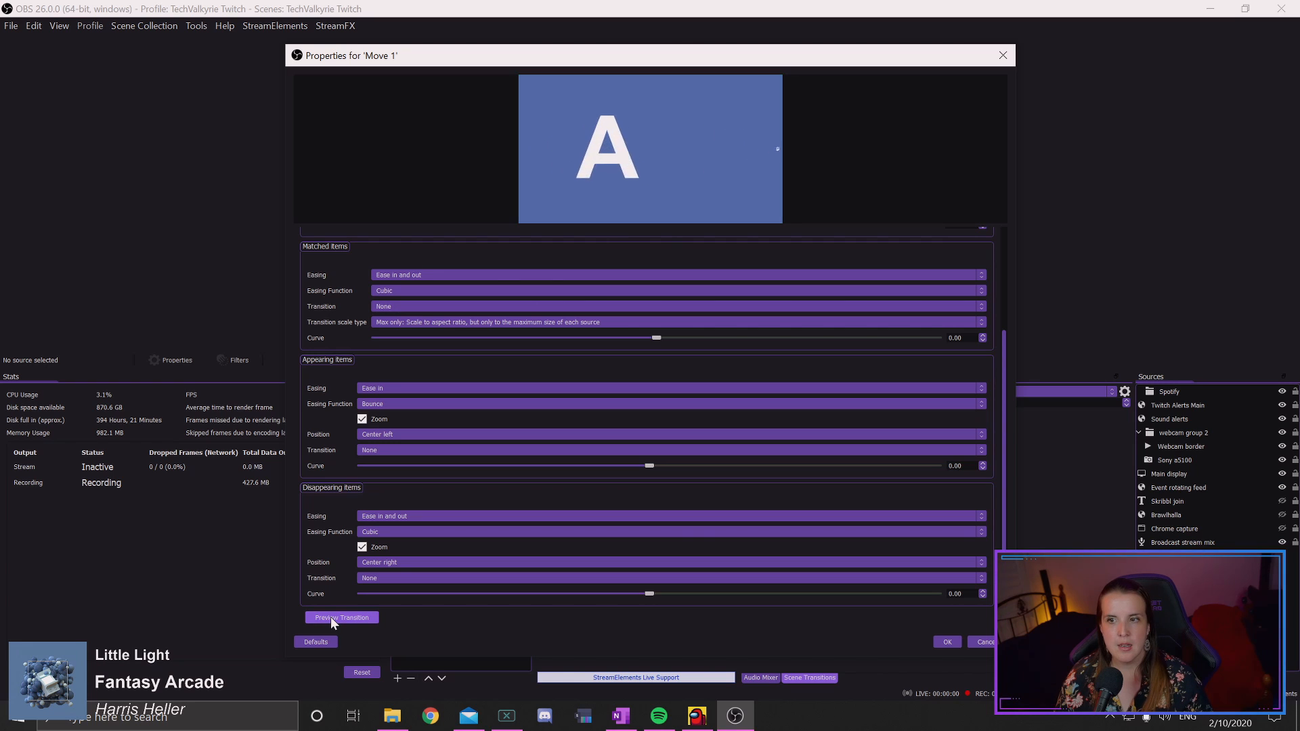
- Set the appearing items' easing function to Cubic and preview the transition
left_click(436, 405)
left_click(395, 424)
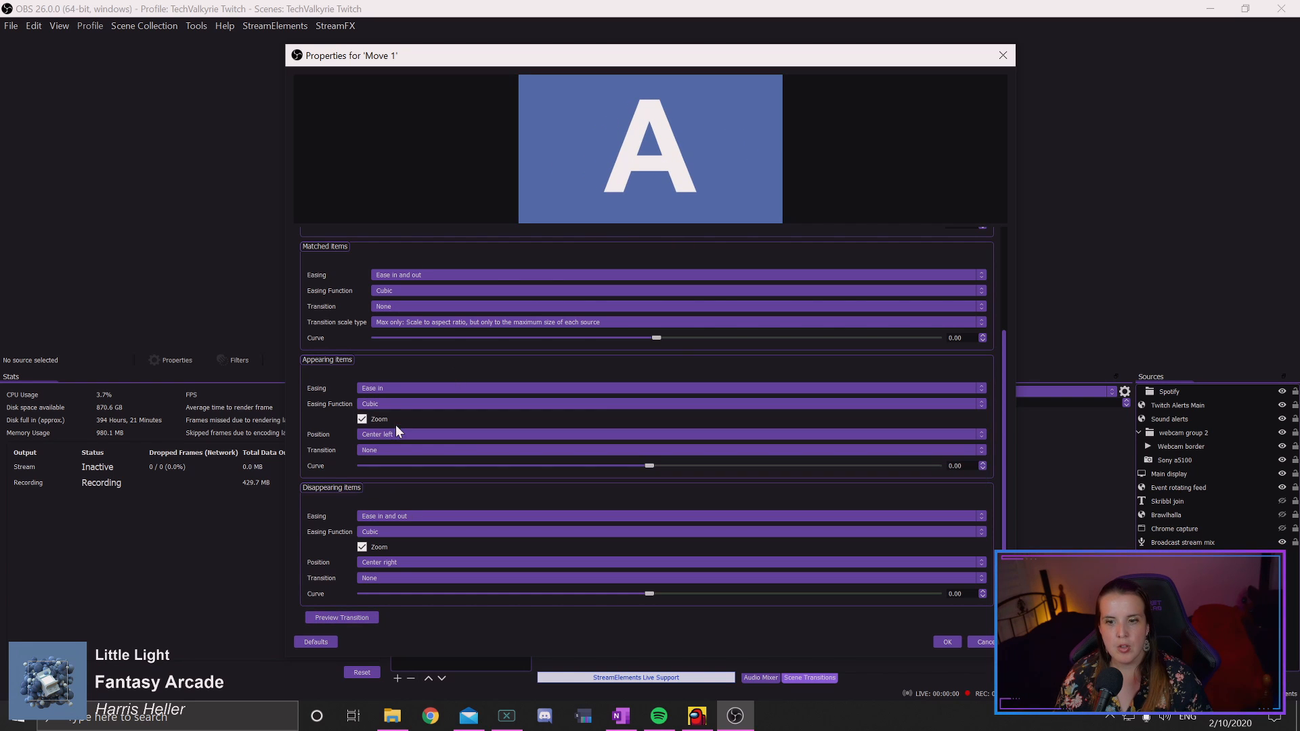
left_click(320, 618)
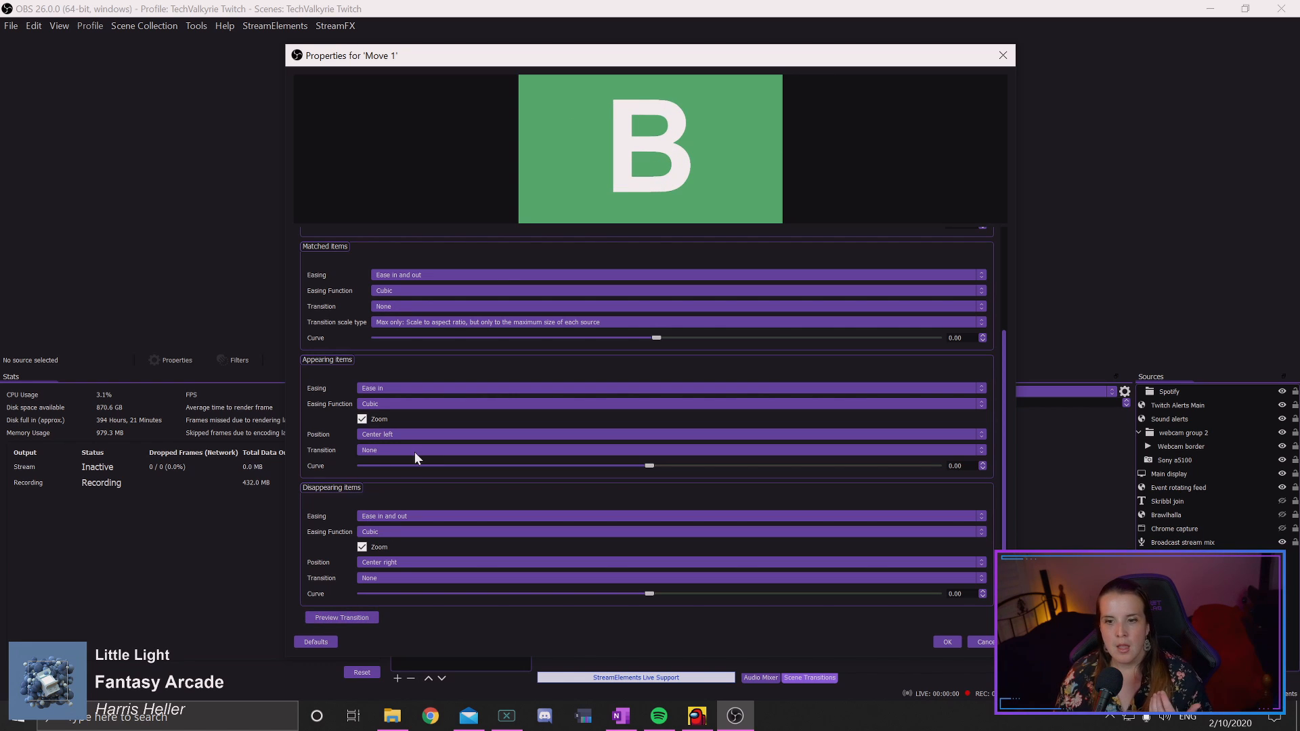
- Try turning off Zoom for the appearing items and preview the transition
left_click(363, 422)
left_click(335, 617)
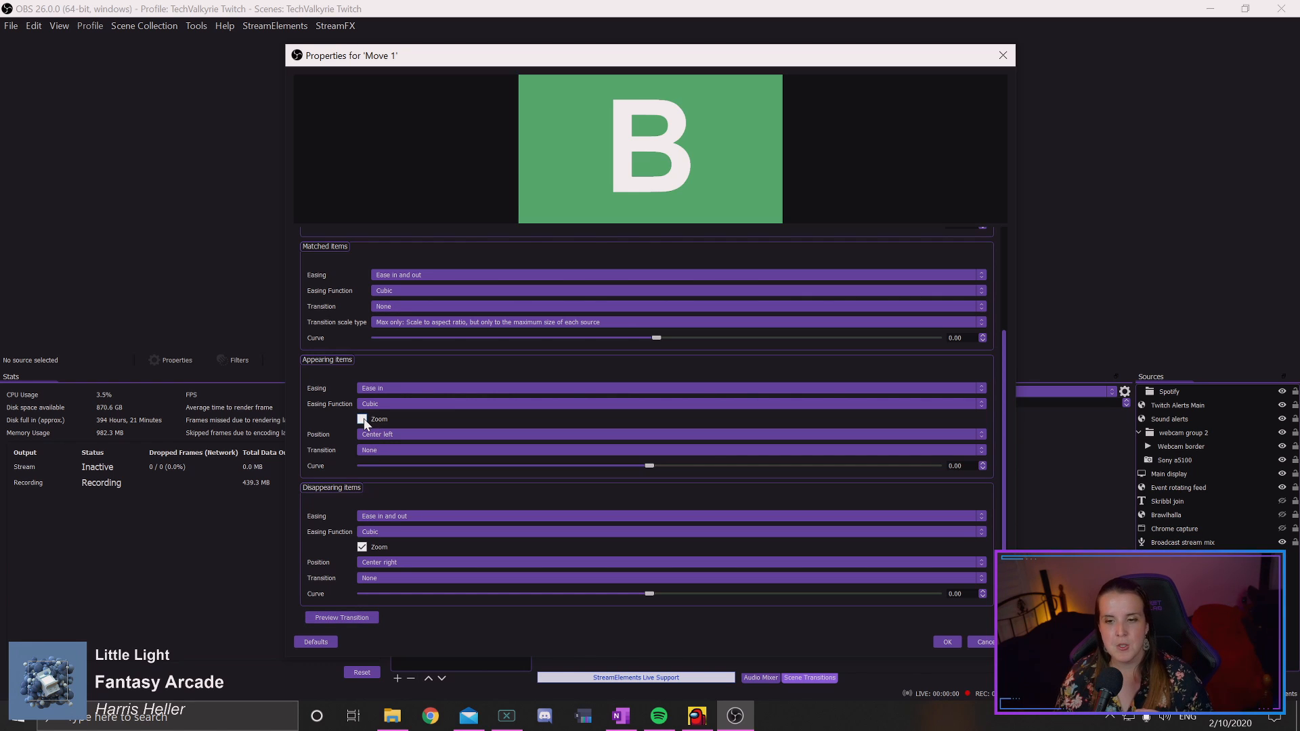
- Set the appearing items' position to Top left, preview the movement, and keep their transition at None
left_click(397, 435)
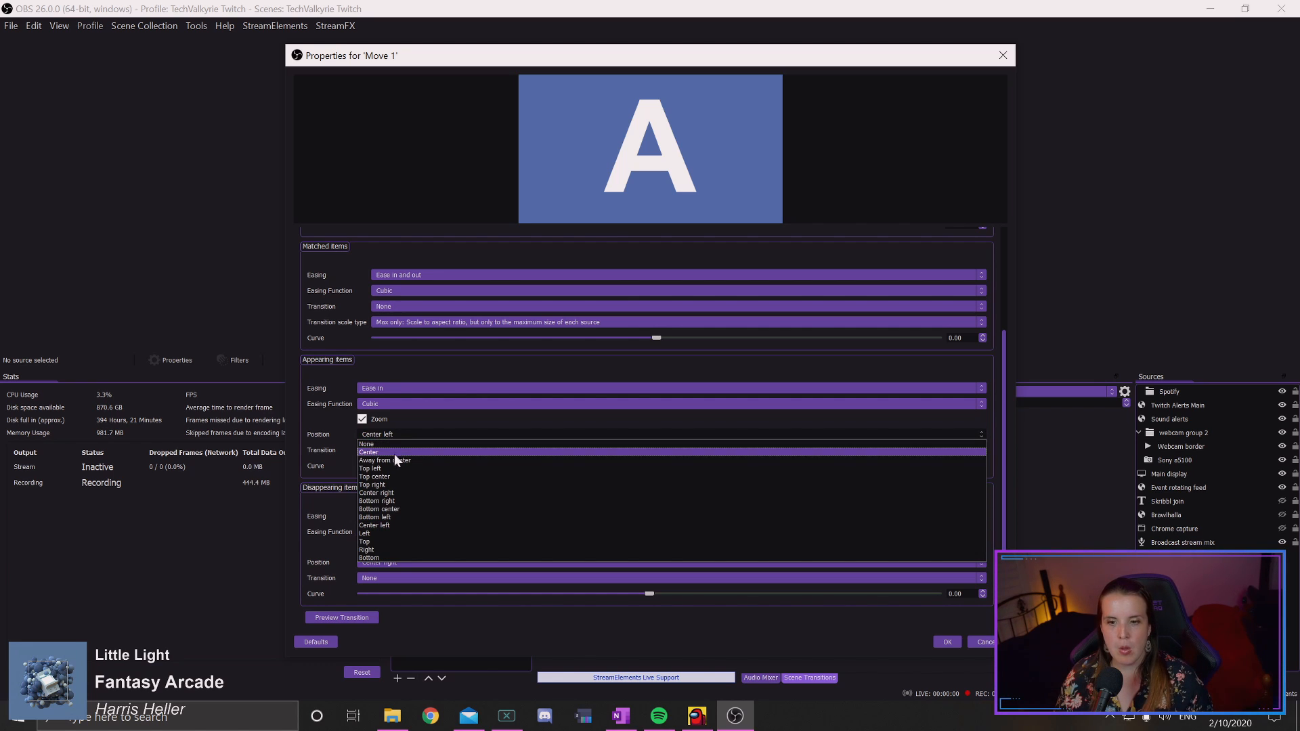
left_click(394, 469)
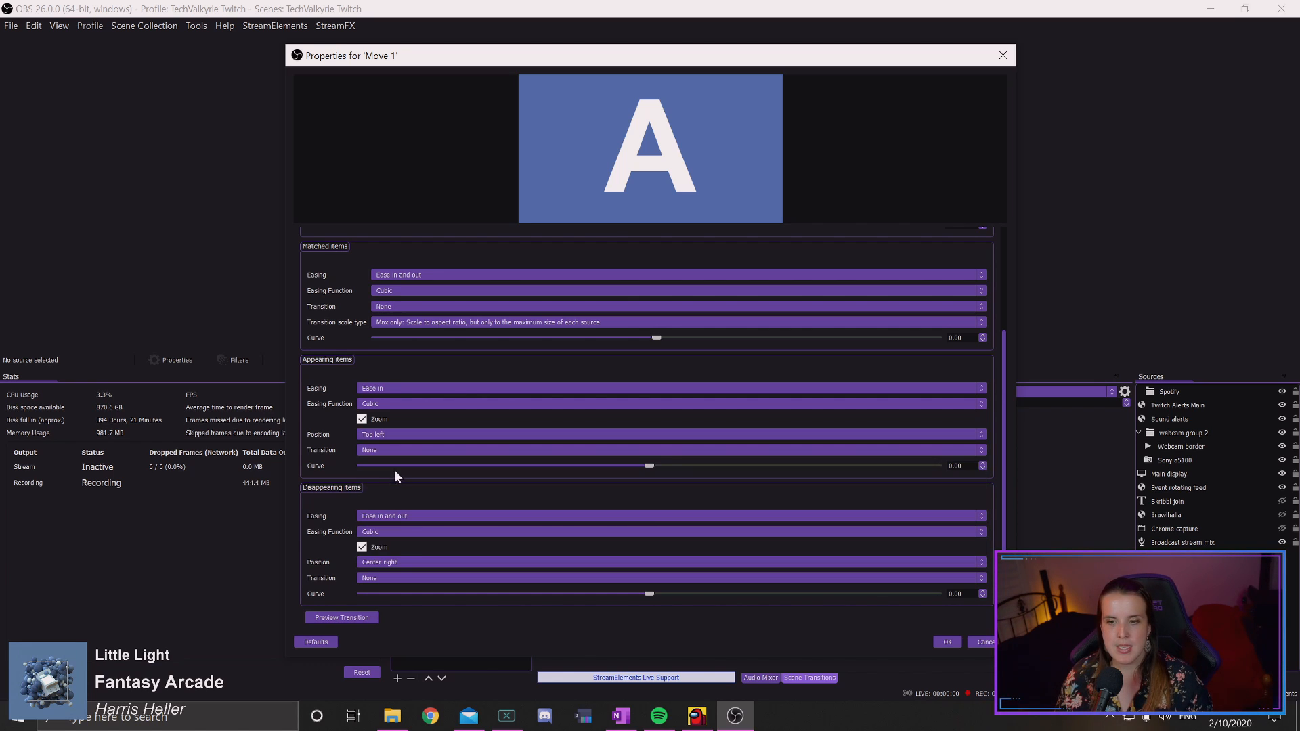
left_click(347, 617)
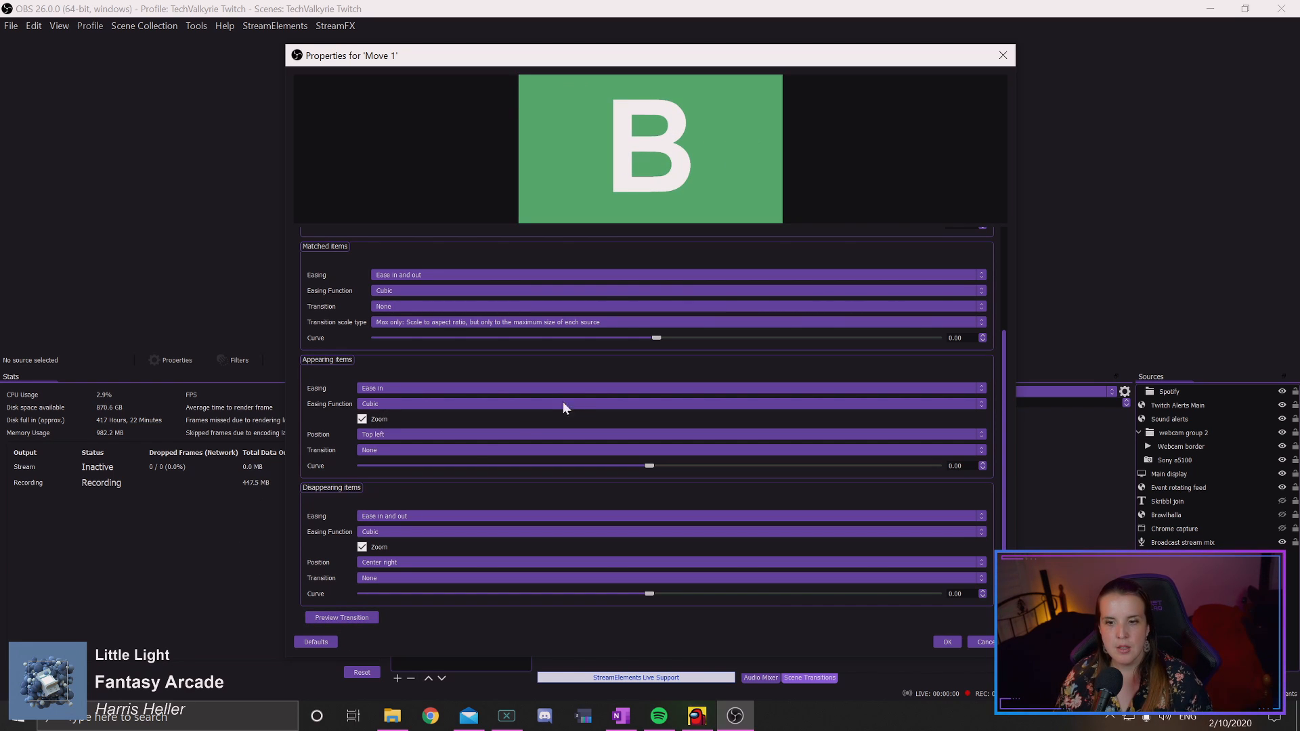
left_click(463, 452)
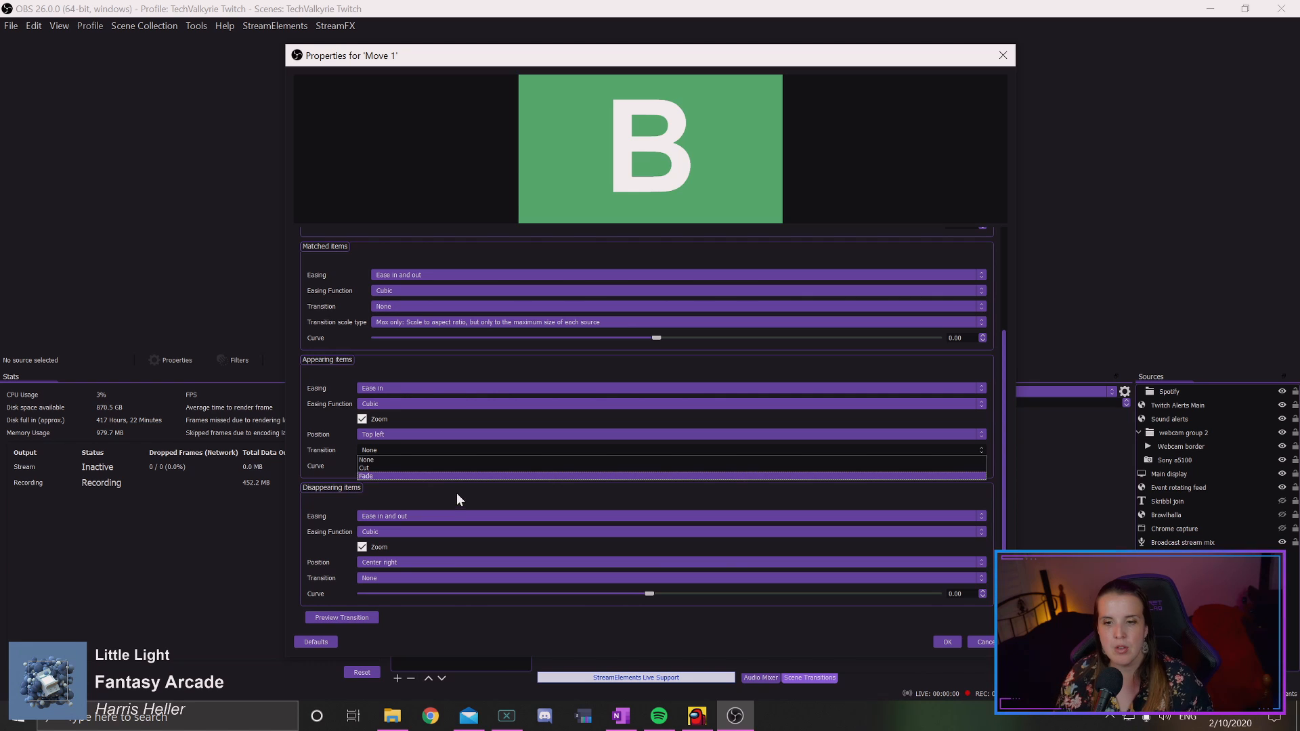
left_click(383, 459)
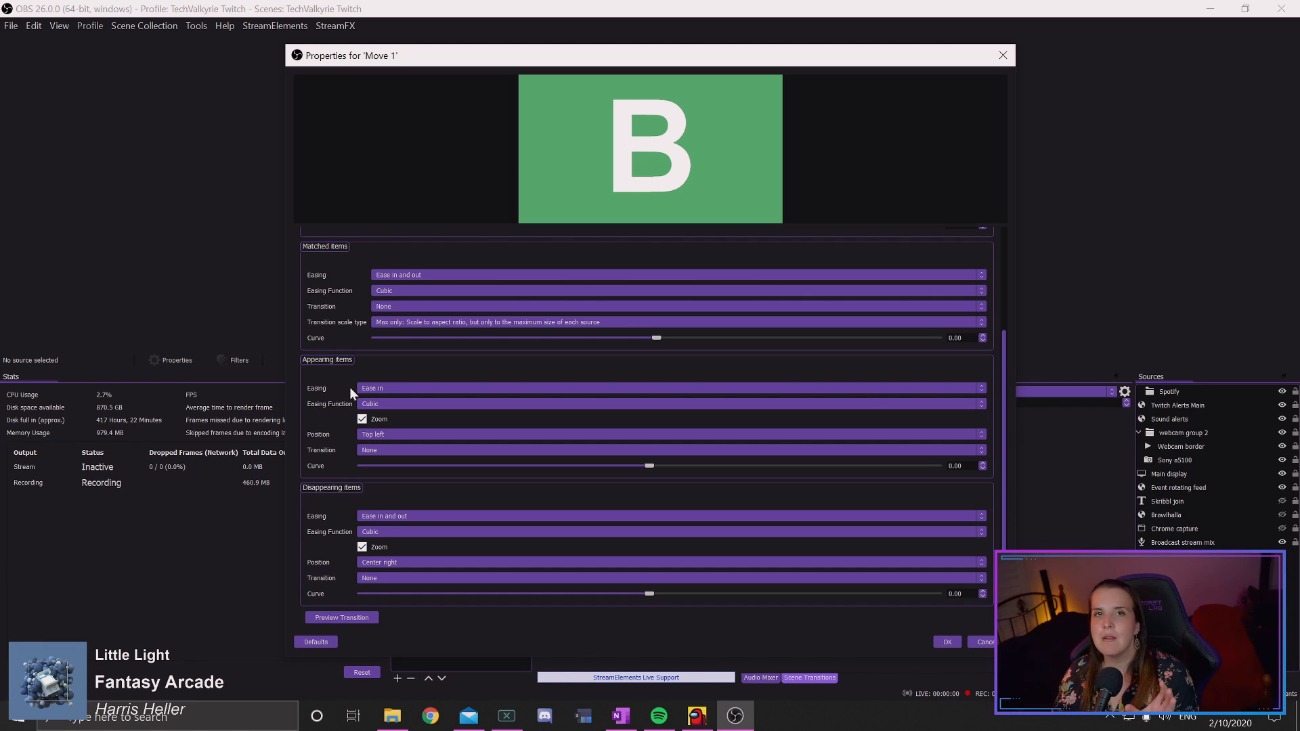
- Set the disappearing items' easing to Ease out with the Bounce easing function, and preview the transition
left_click(439, 514)
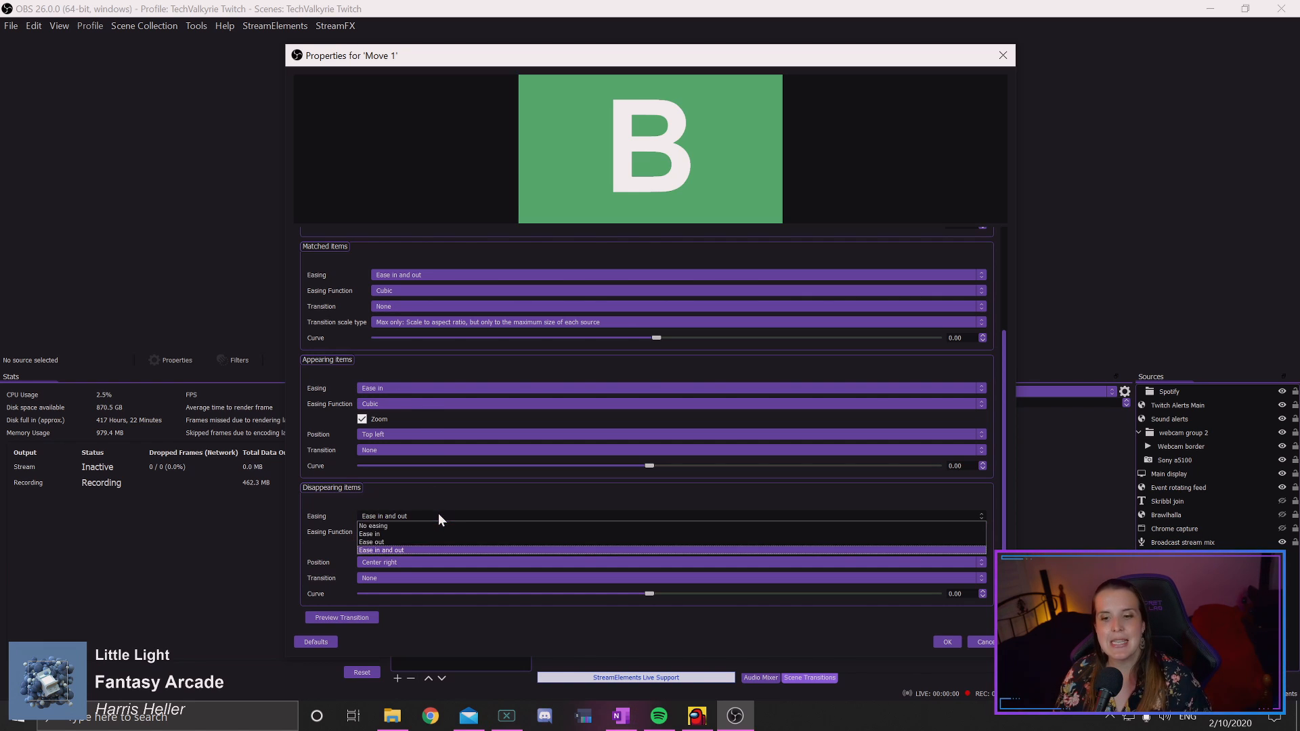
left_click(383, 542)
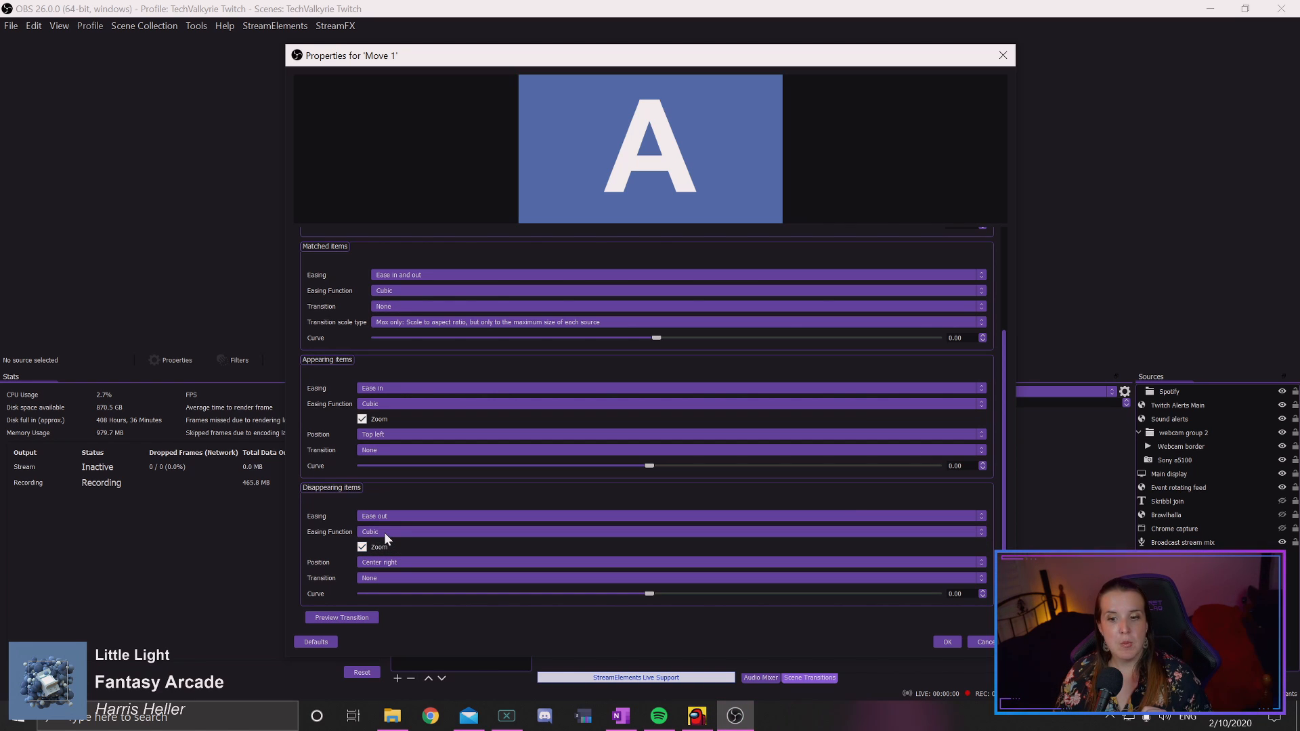
left_click(384, 532)
left_click(384, 603)
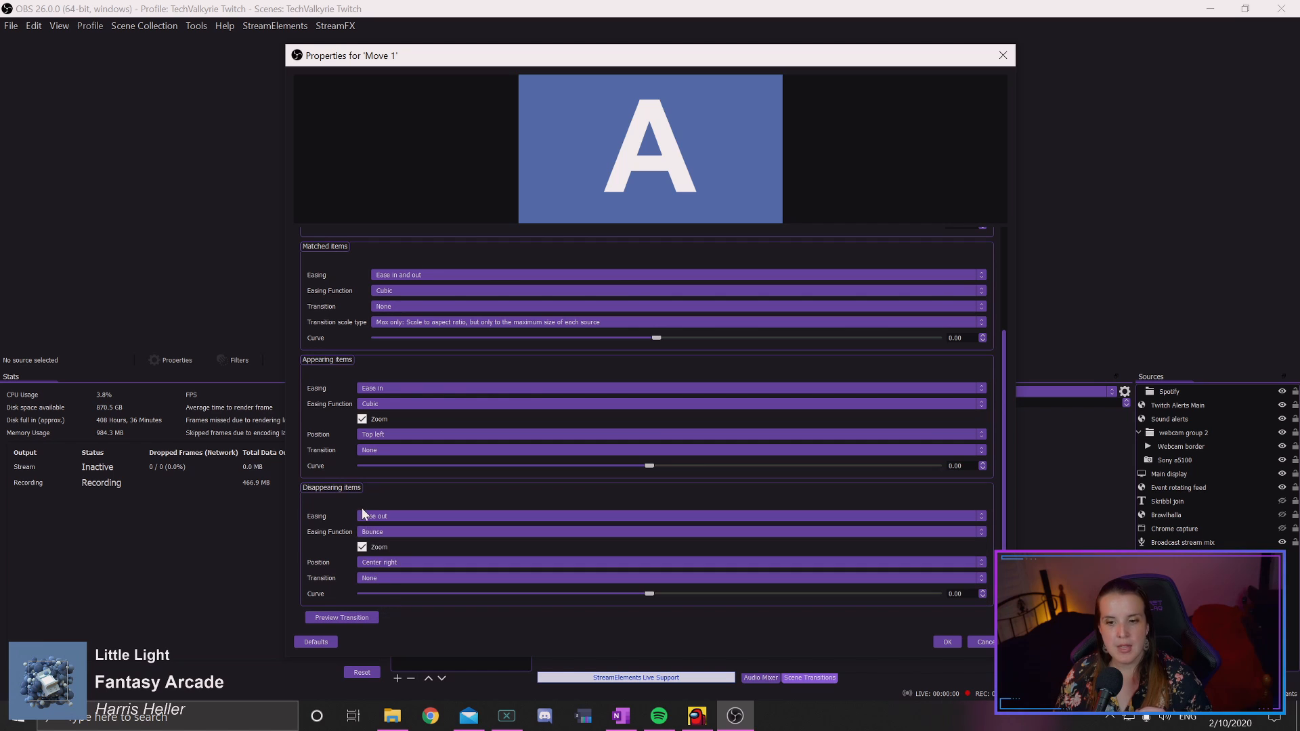
left_click(356, 619)
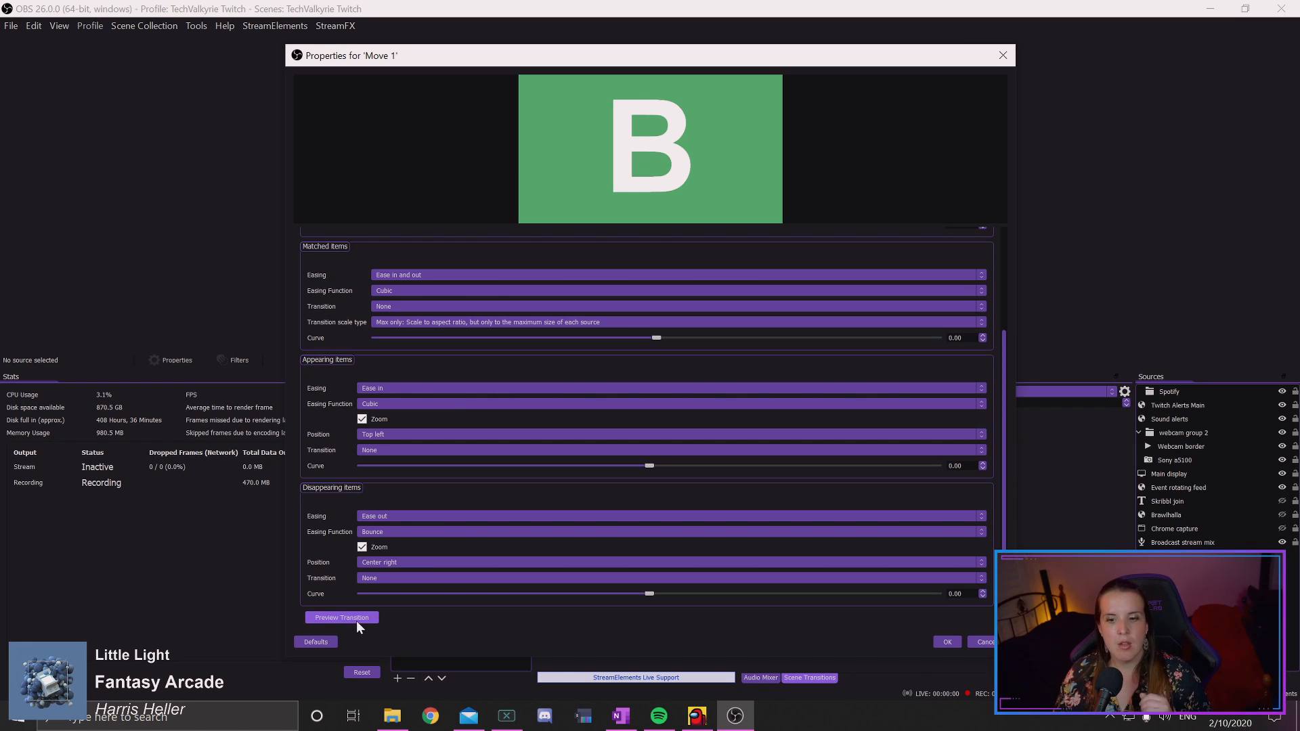
- Set the disappearing items' easing function to Cubic and preview the transition with their Zoom turned off
left_click(372, 533)
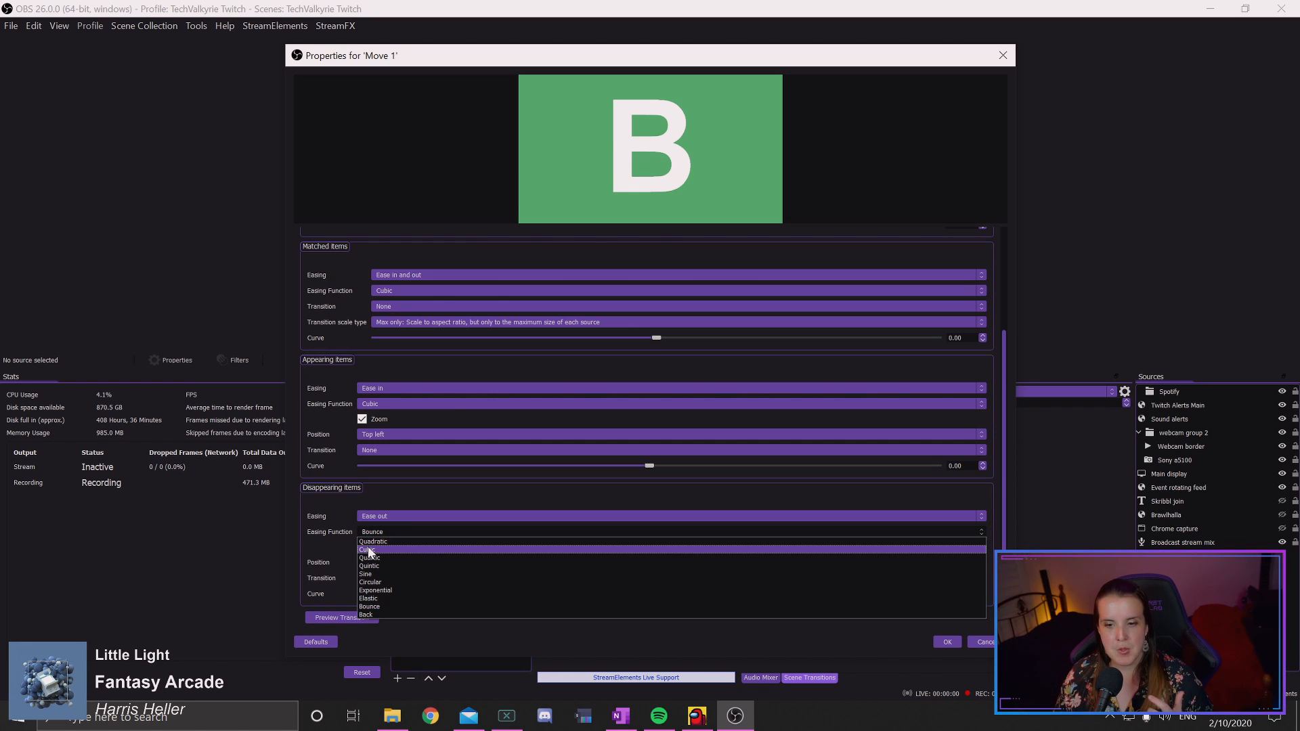
left_click(369, 549)
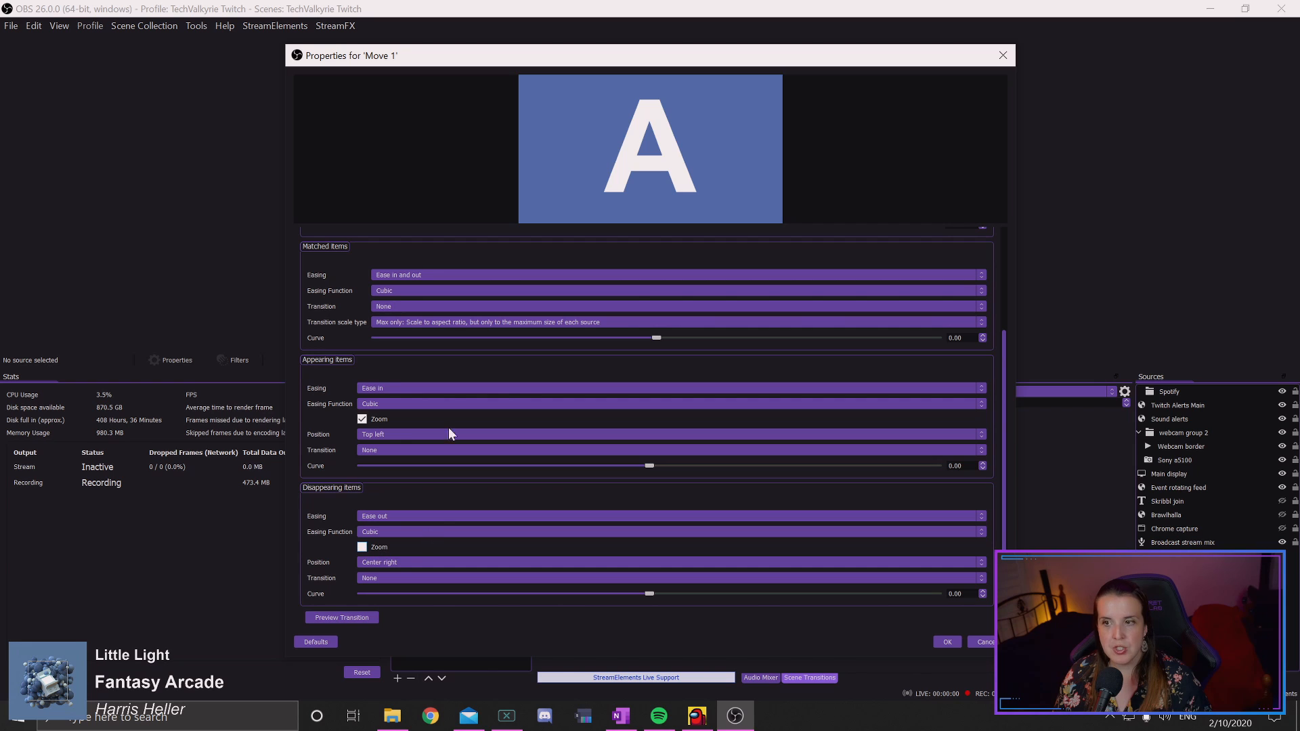
left_click(332, 619)
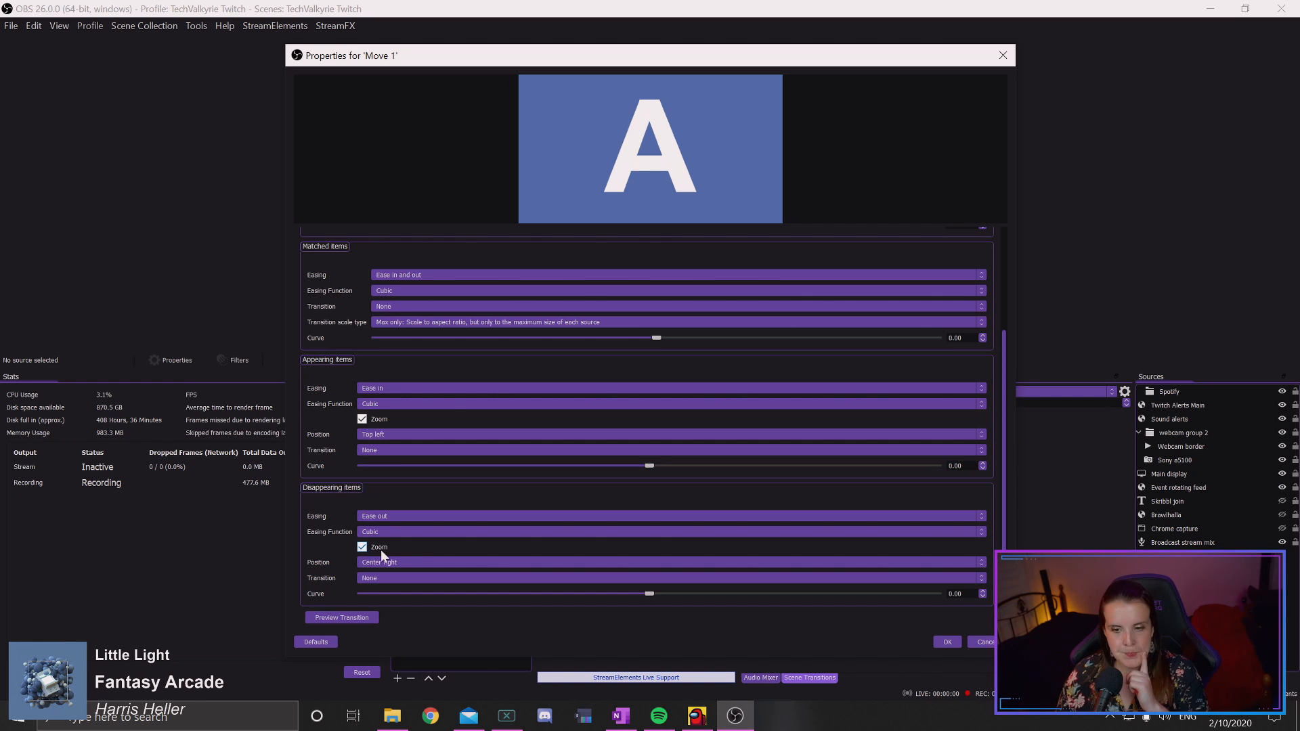
- Set the disappearing items' position to Top right, preview the movement, and keep their transition at None
left_click(423, 561)
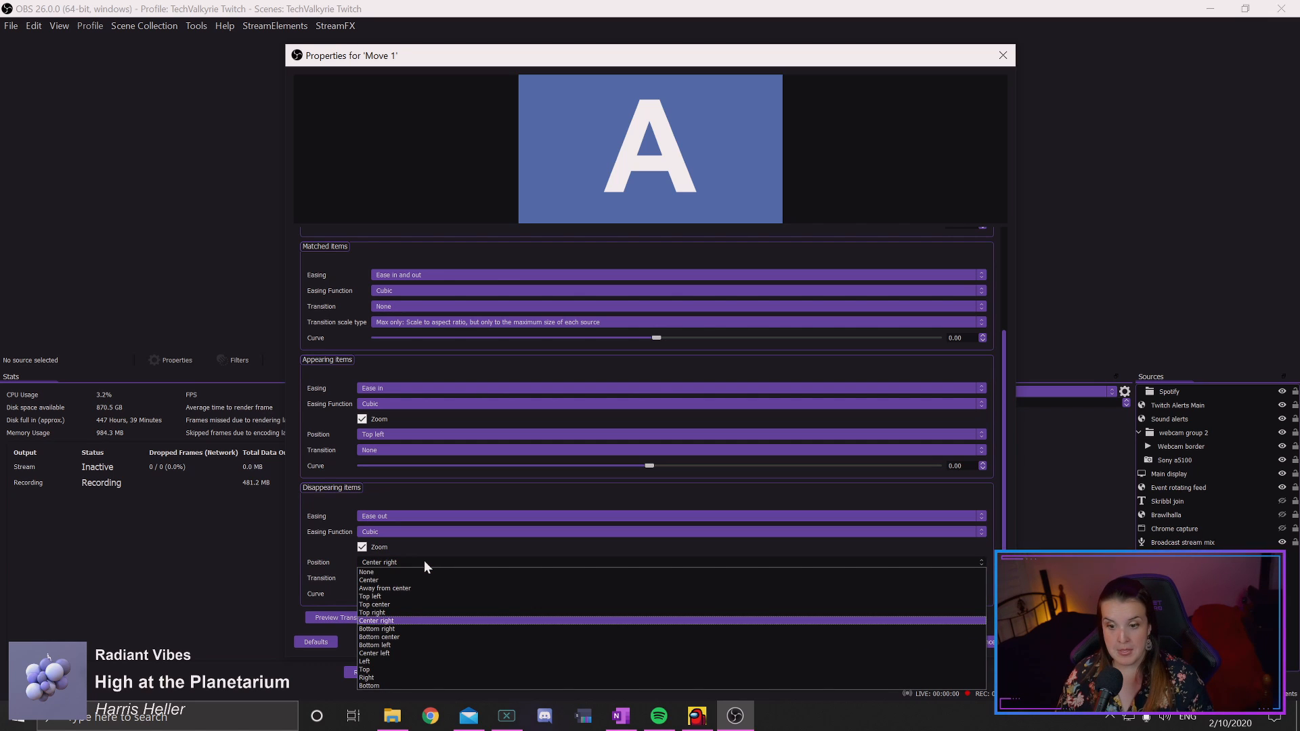
left_click(396, 612)
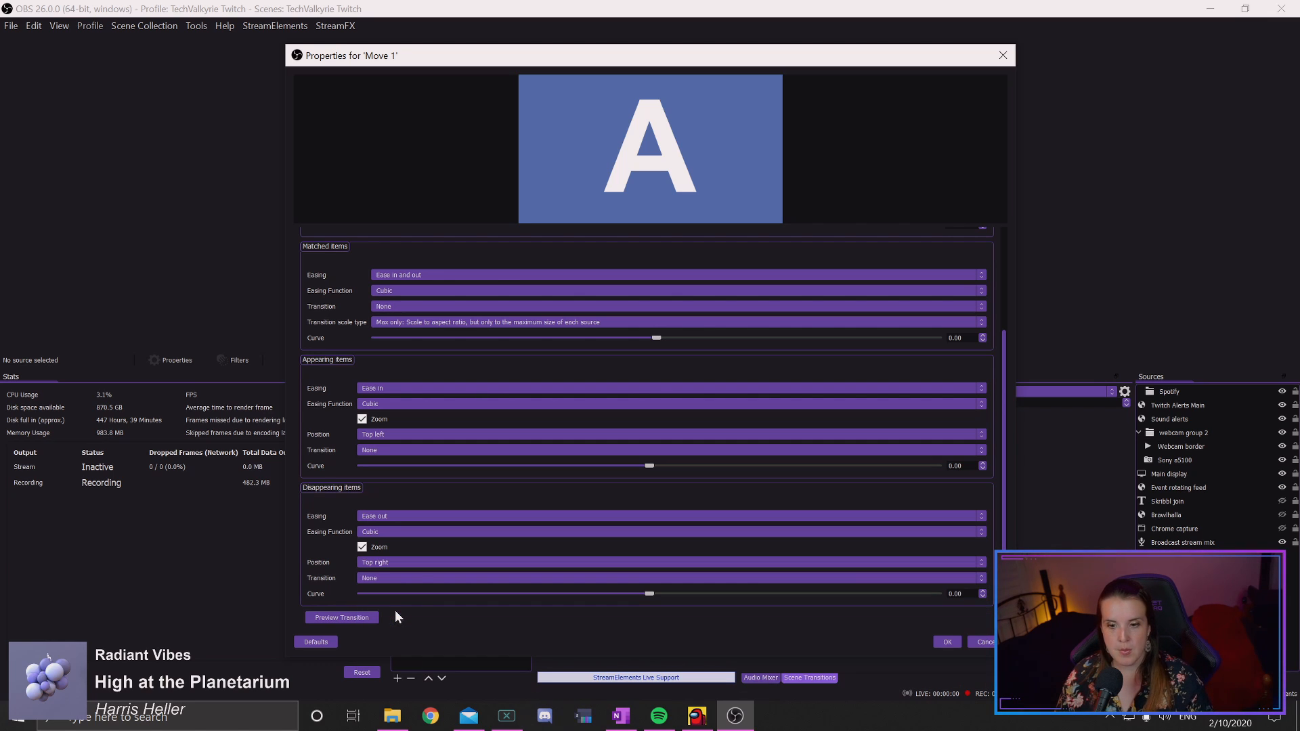
left_click(363, 619)
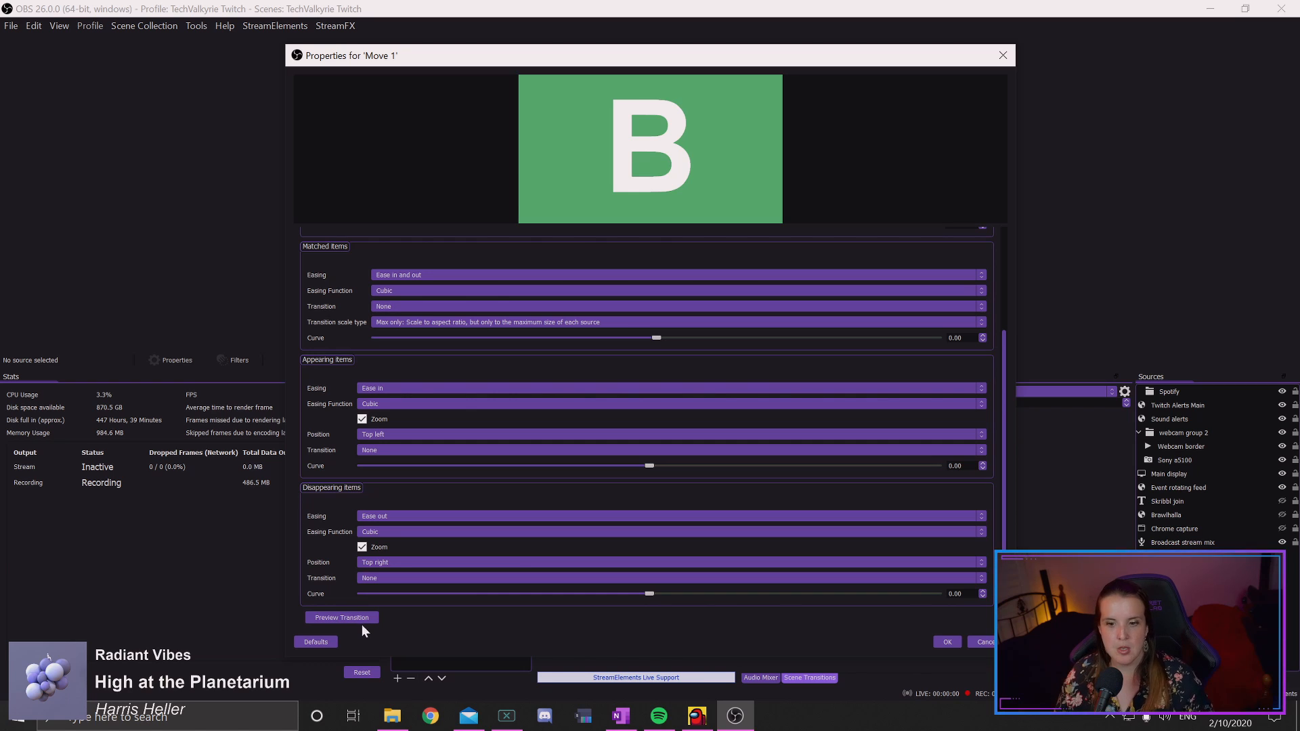
left_click(479, 579)
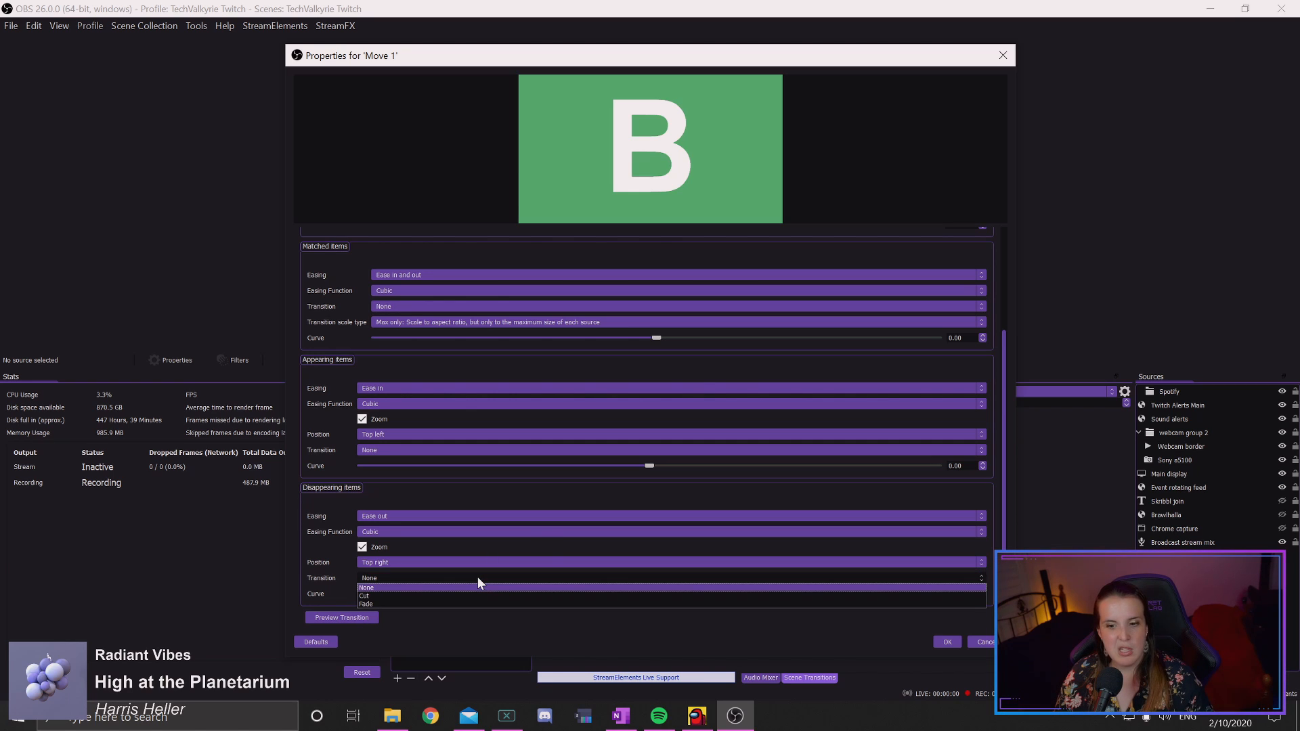
left_click(477, 587)
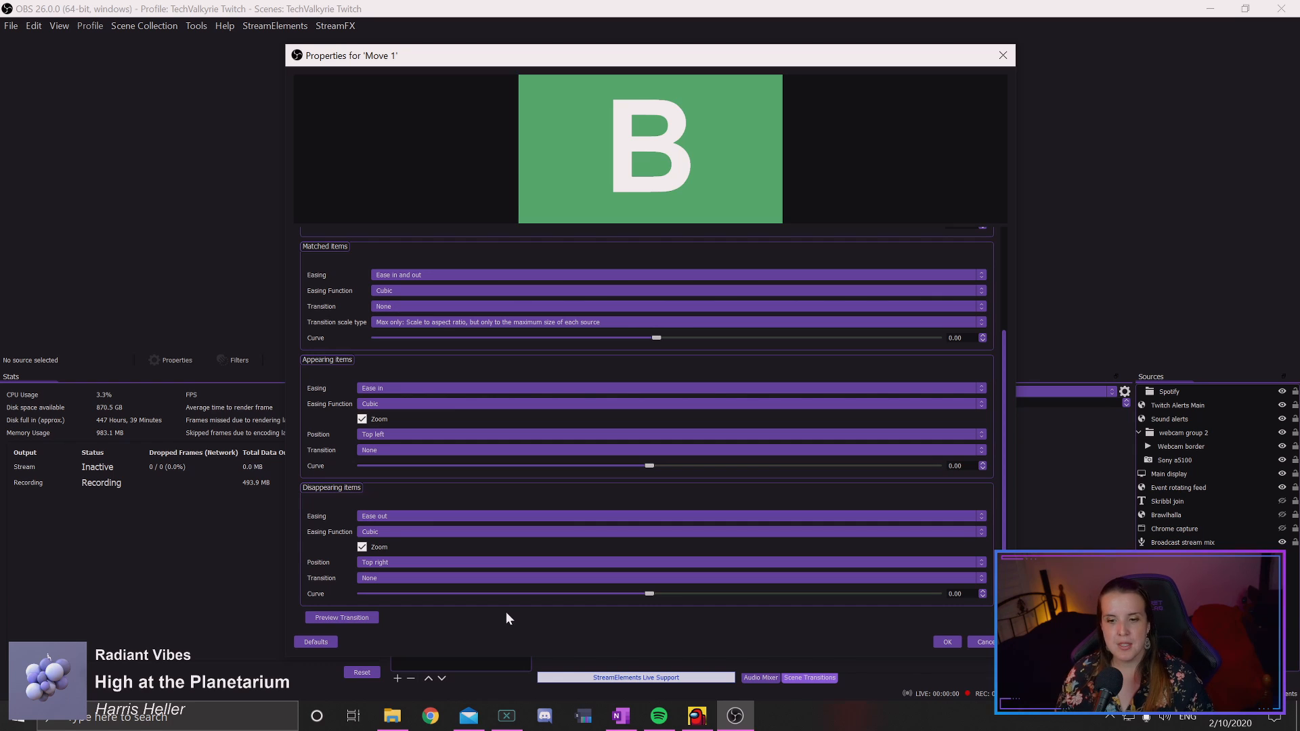
- Accept the Move 1 properties and switch to the BRB scene to test the transition
left_click(948, 642)
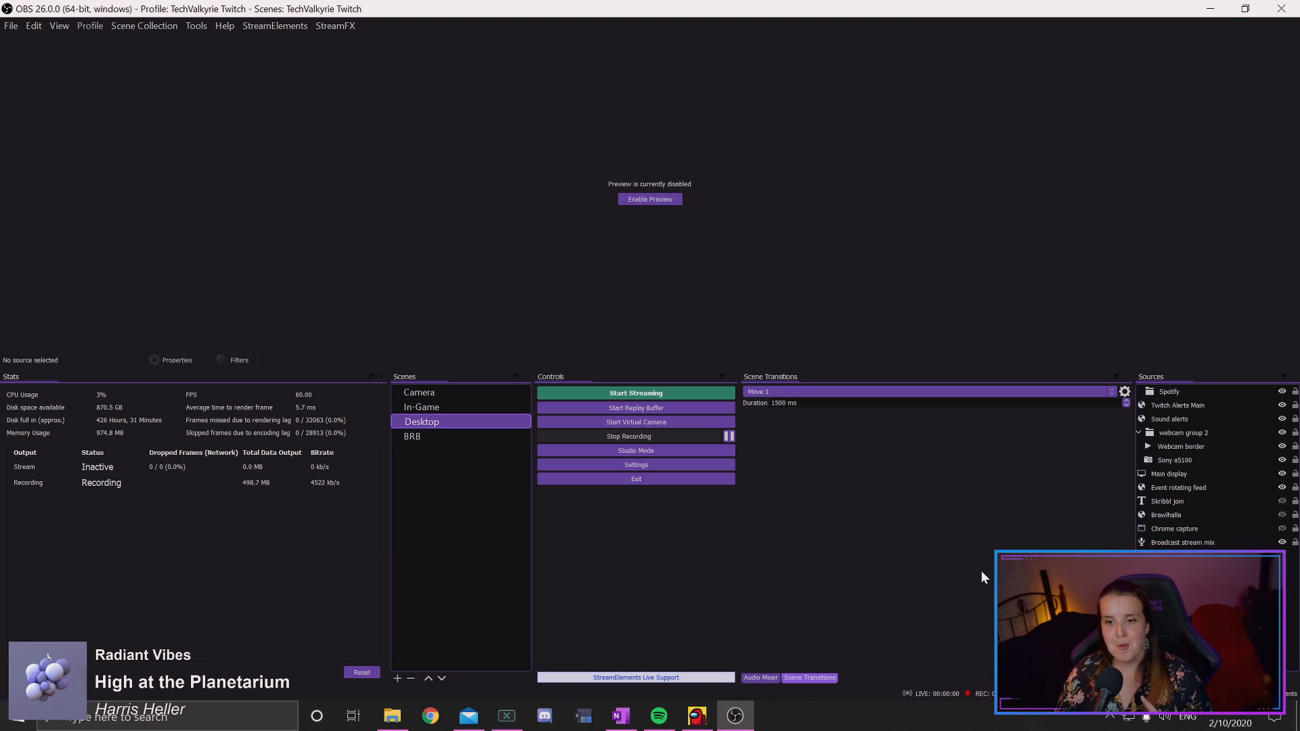
left_click(434, 439)
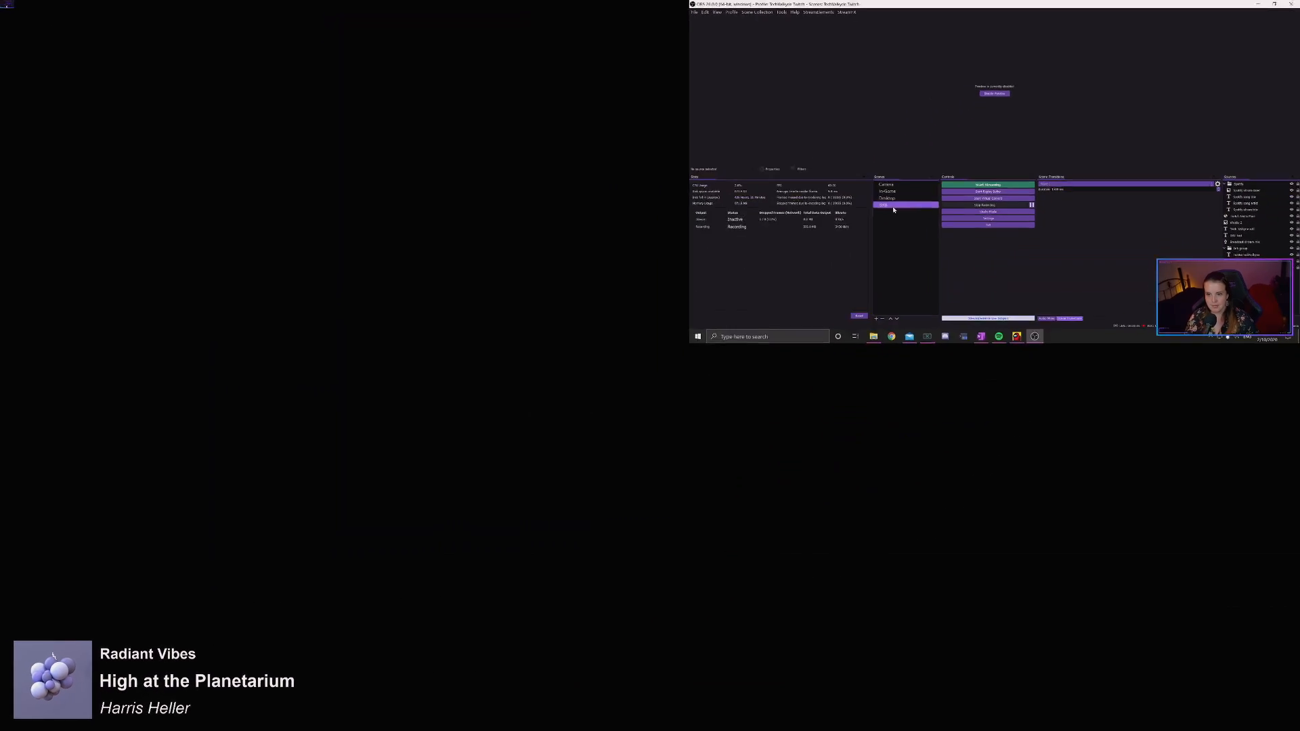